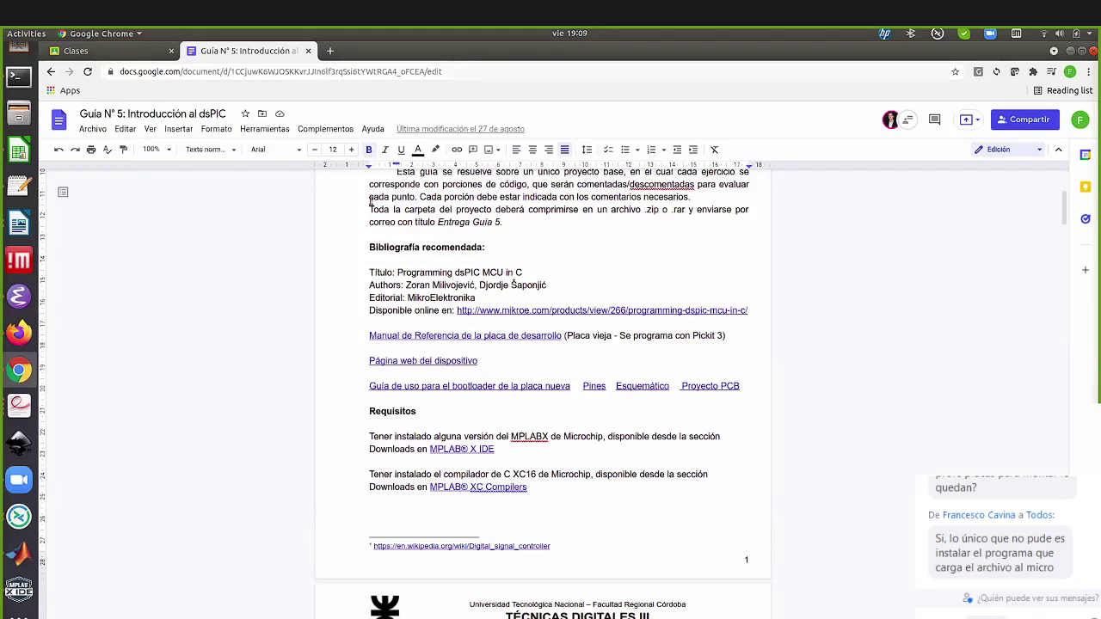
Open the TD3_2021 class from the Classes page and start a new announcement
click(112, 52)
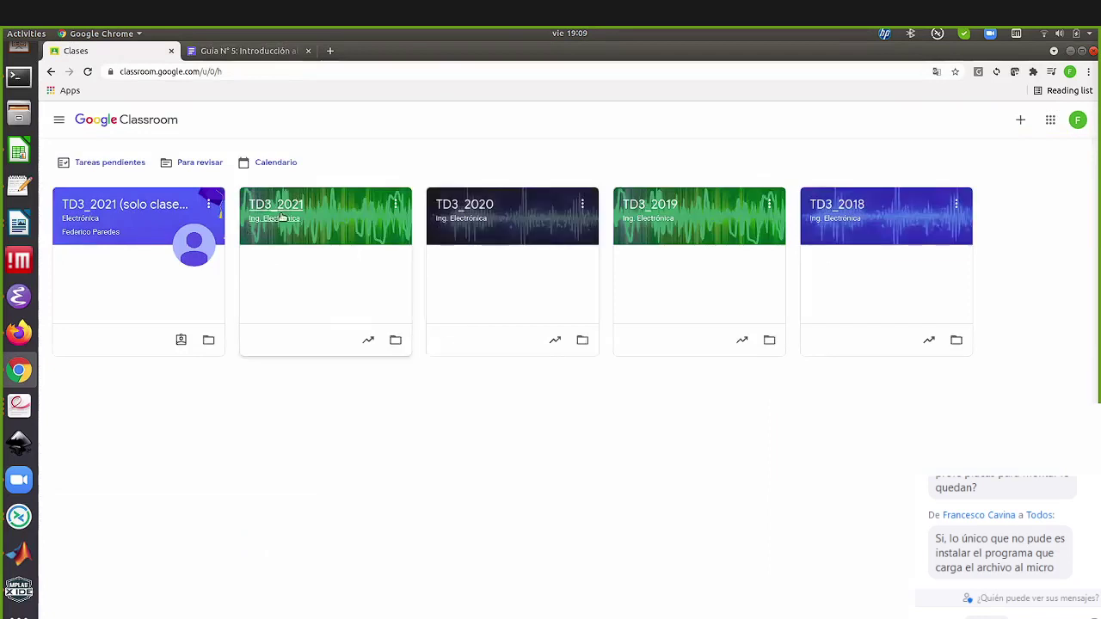
click(279, 214)
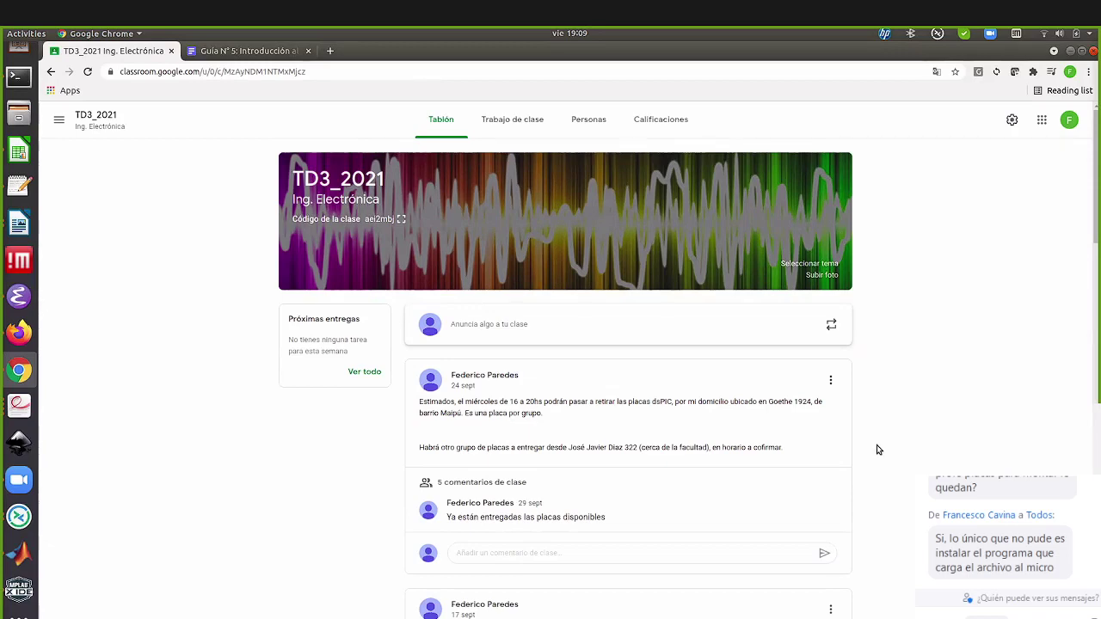
click(575, 331)
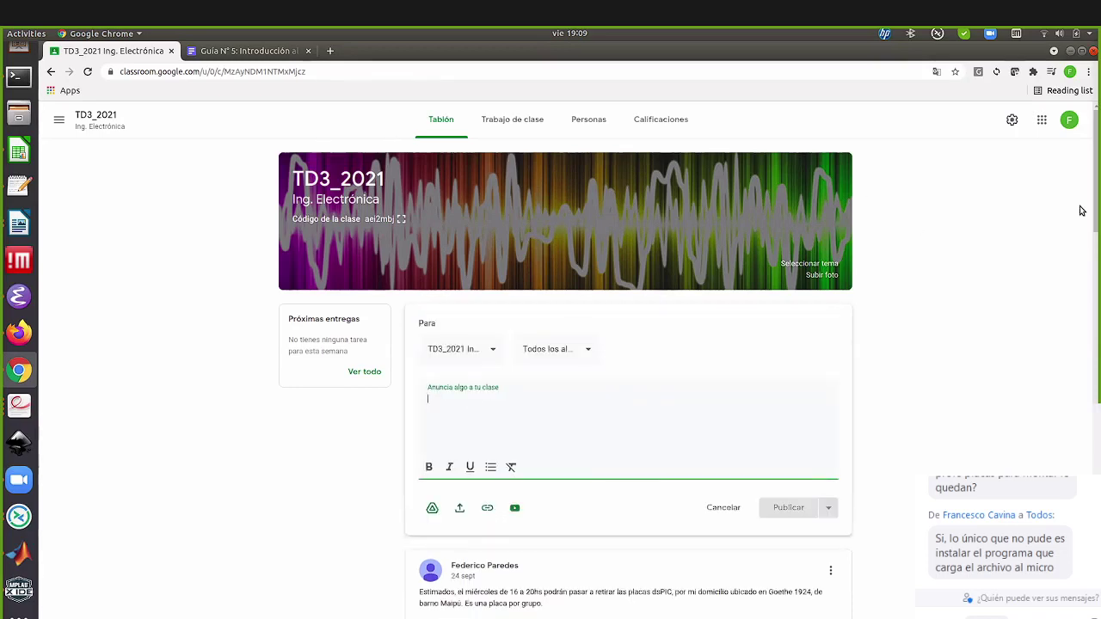
Attach blink.hex from the Documents folder to the announcement
click(461, 509)
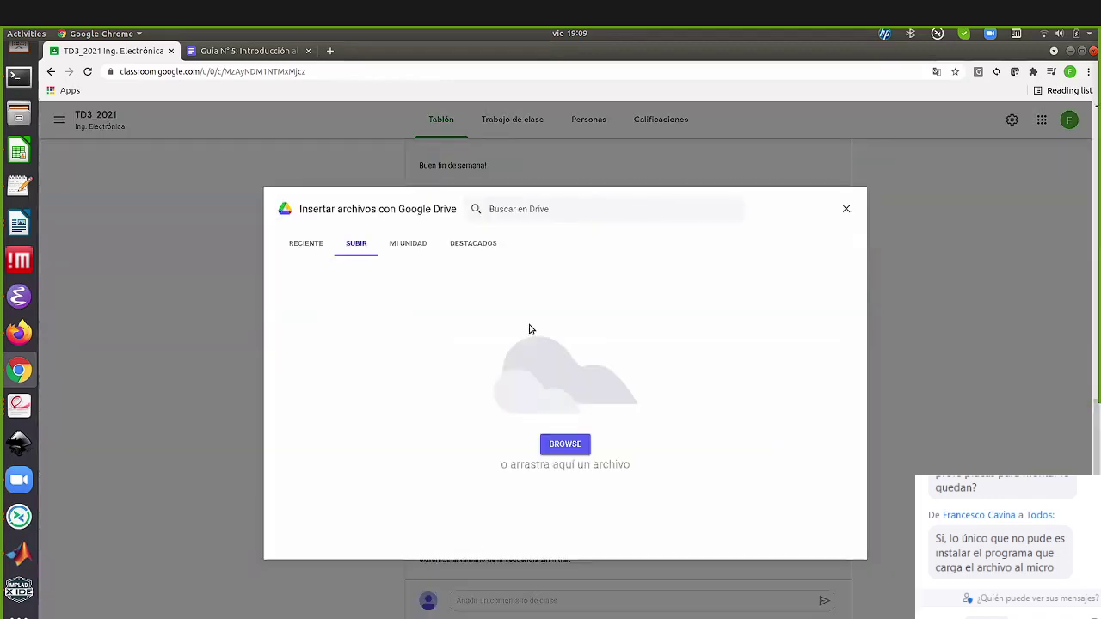
click(577, 448)
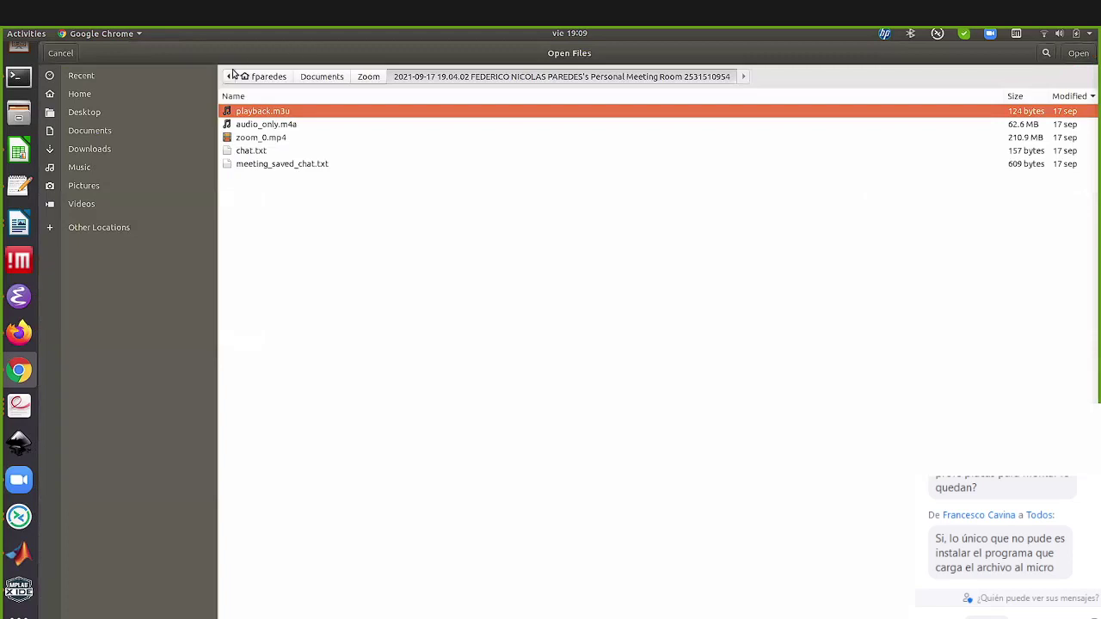
click(89, 130)
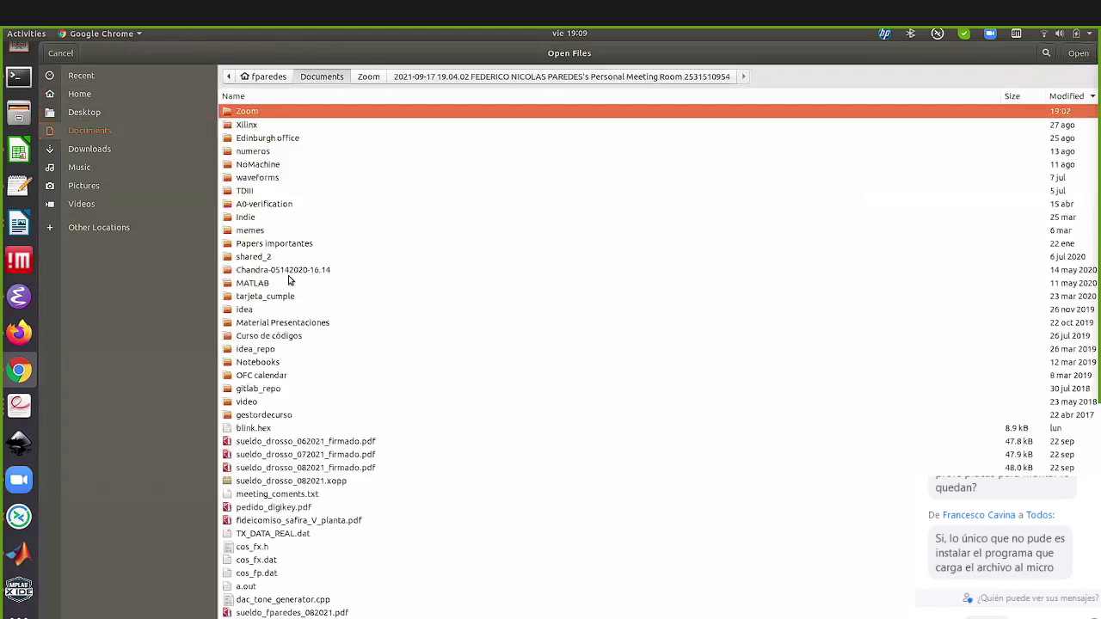
click(255, 429)
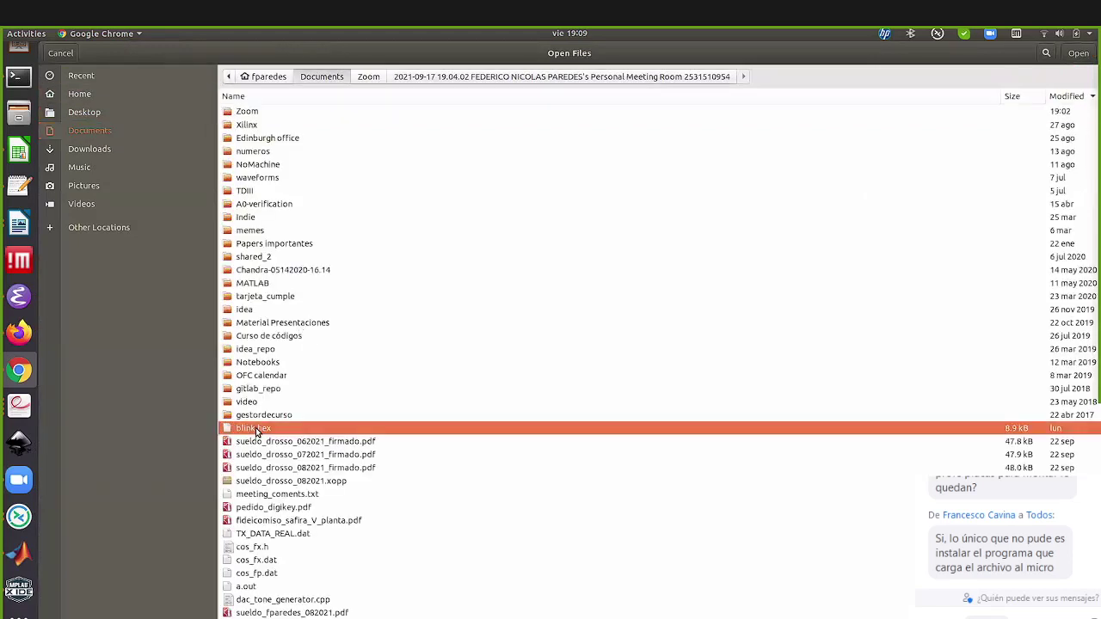
double_click(255, 428)
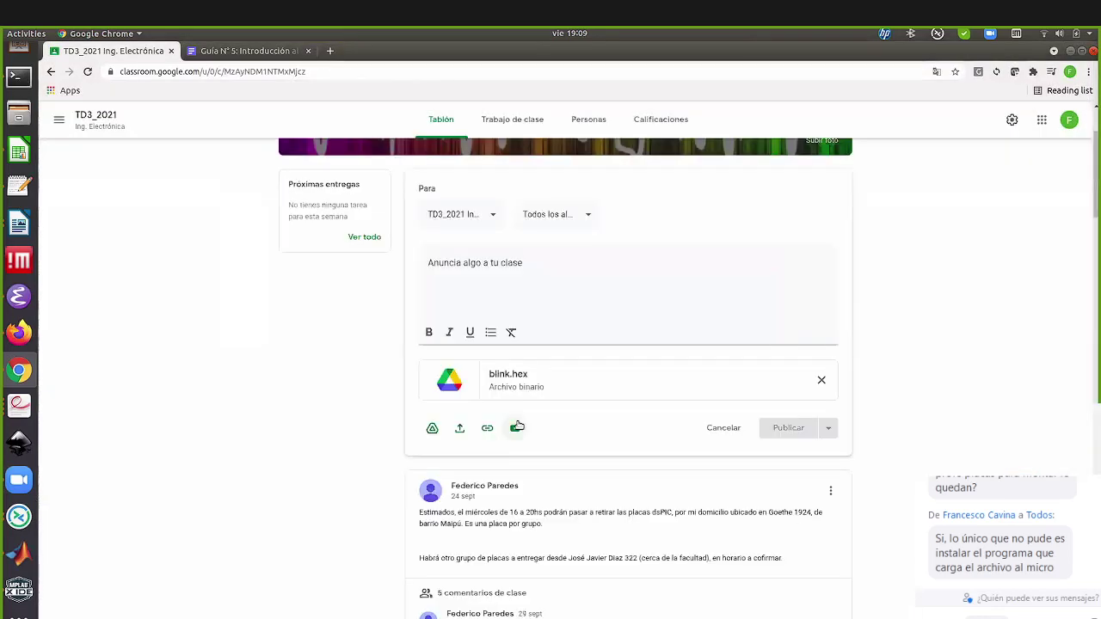
Write 'Binario de prueba' as the announcement text and publish it to TD3_2021
click(526, 292)
text(Binario d)
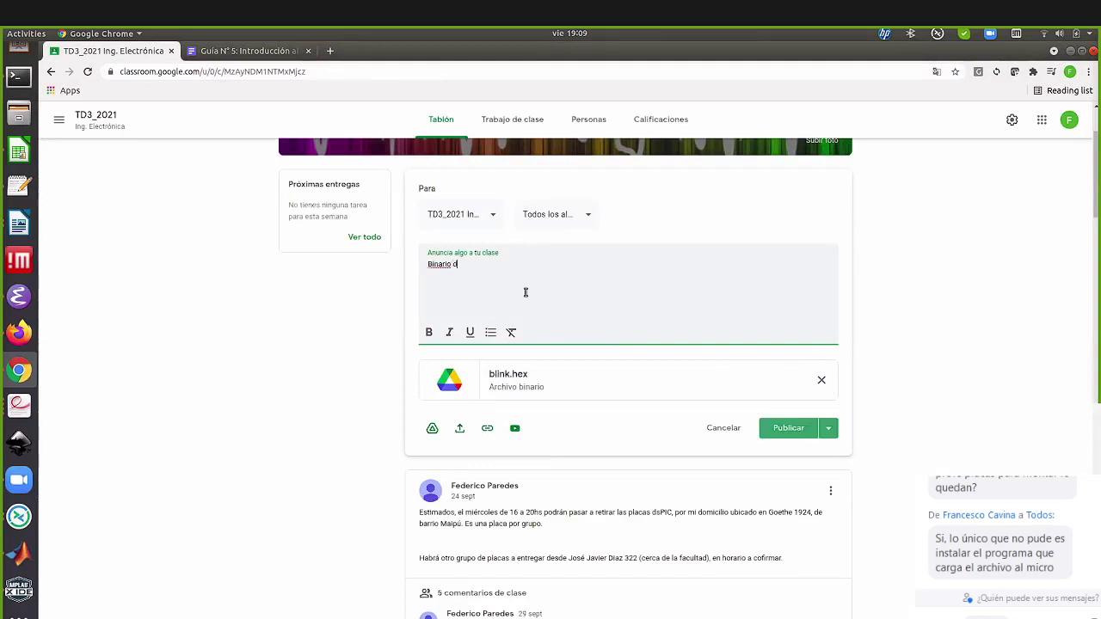
text(e pro)
key(BackSpace)
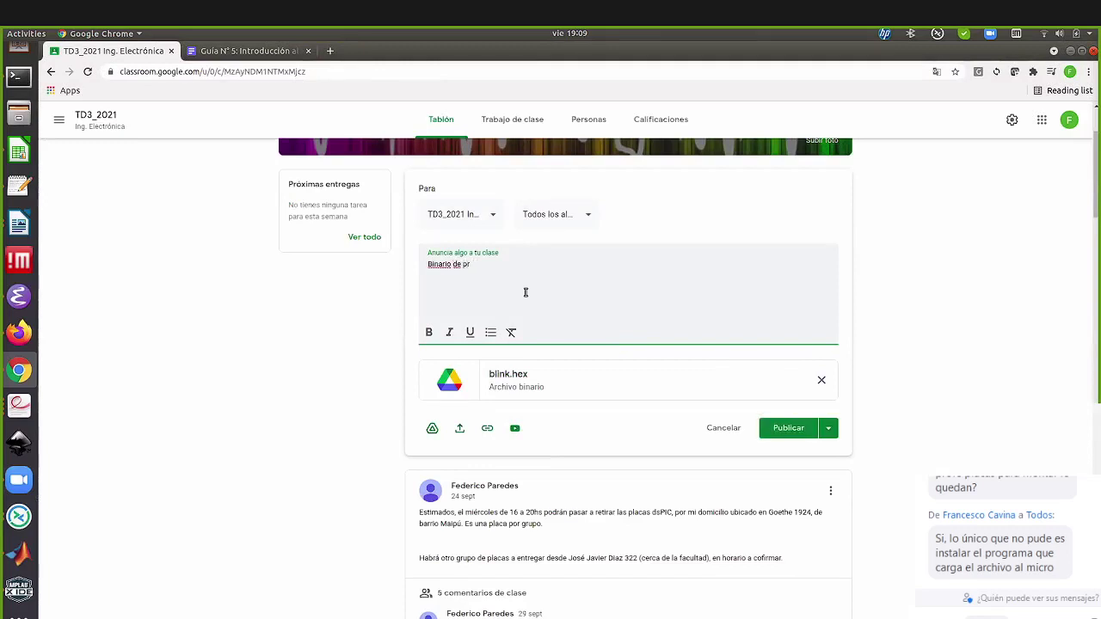
text(ueba)
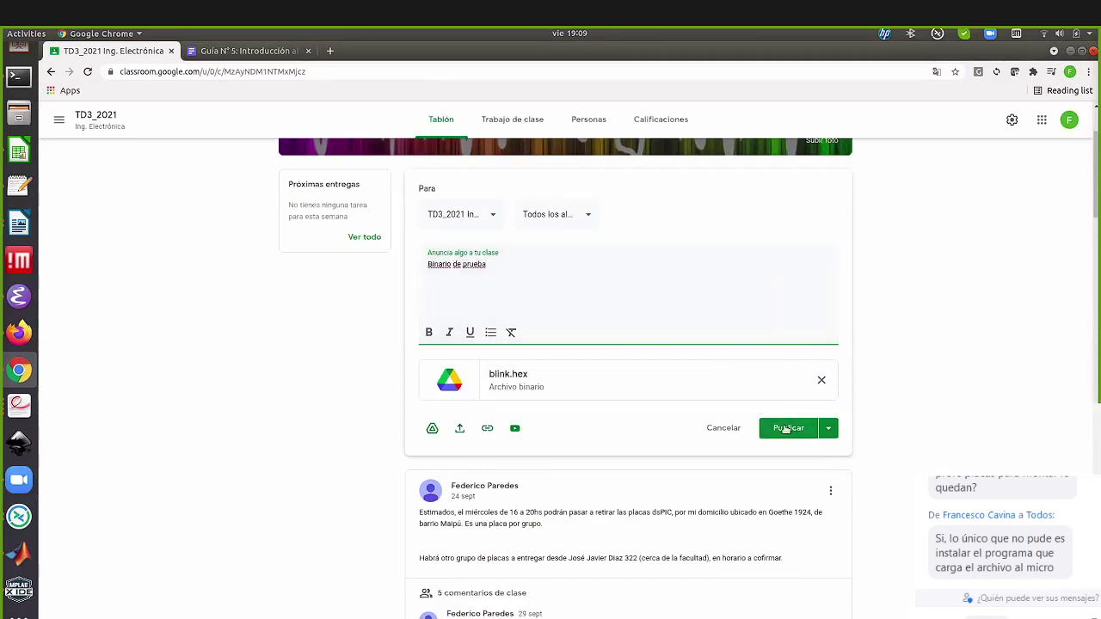
click(785, 428)
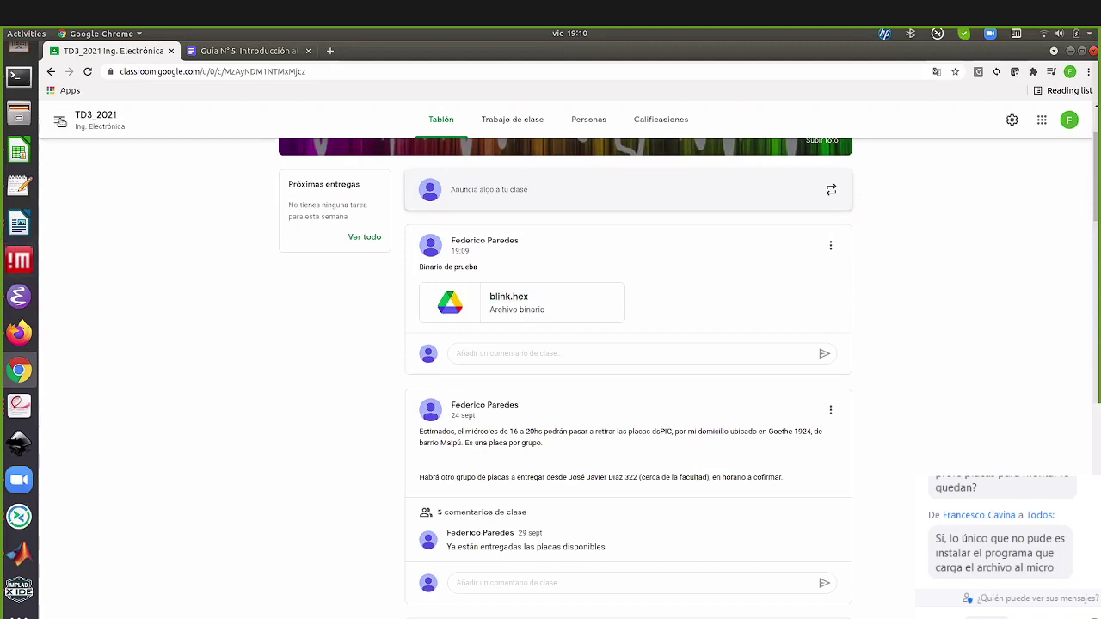
Bring up the Terminal's Knutselaar-DS30 ~/Downloads tab and review the ds30 Loader's mono output
click(26, 86)
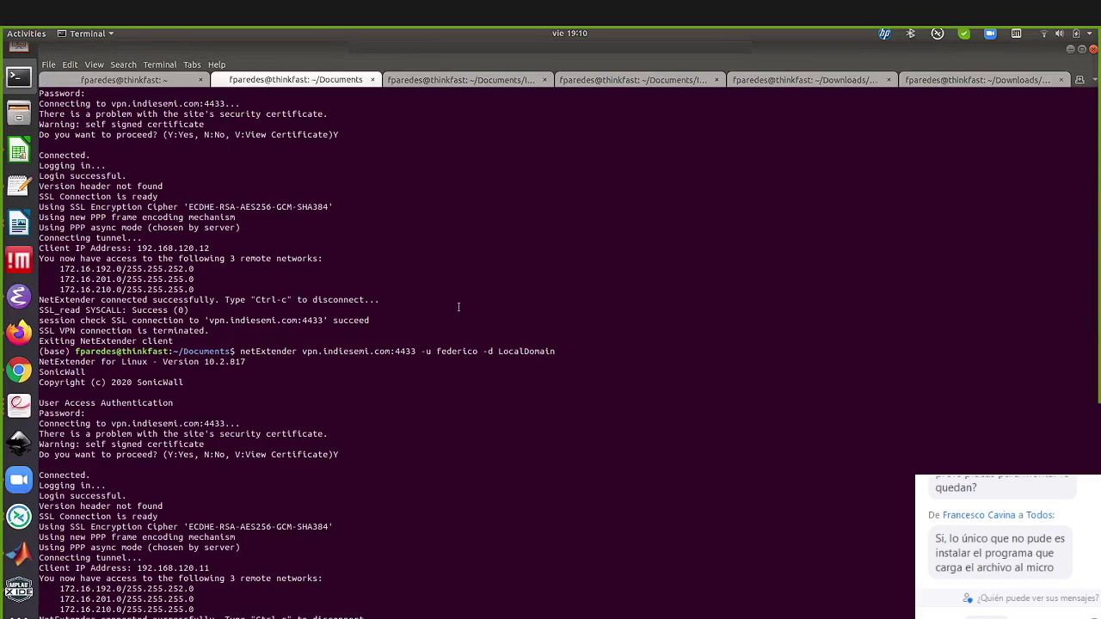
click(949, 83)
scroll(565, 354, down, 1)
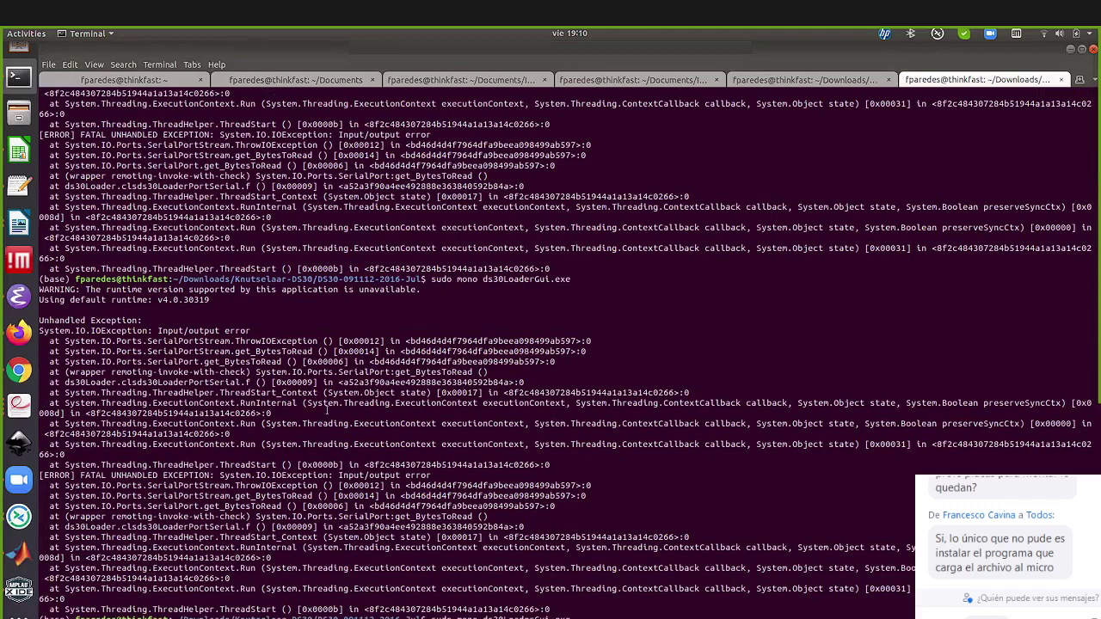
scroll(185, 424, down, 1)
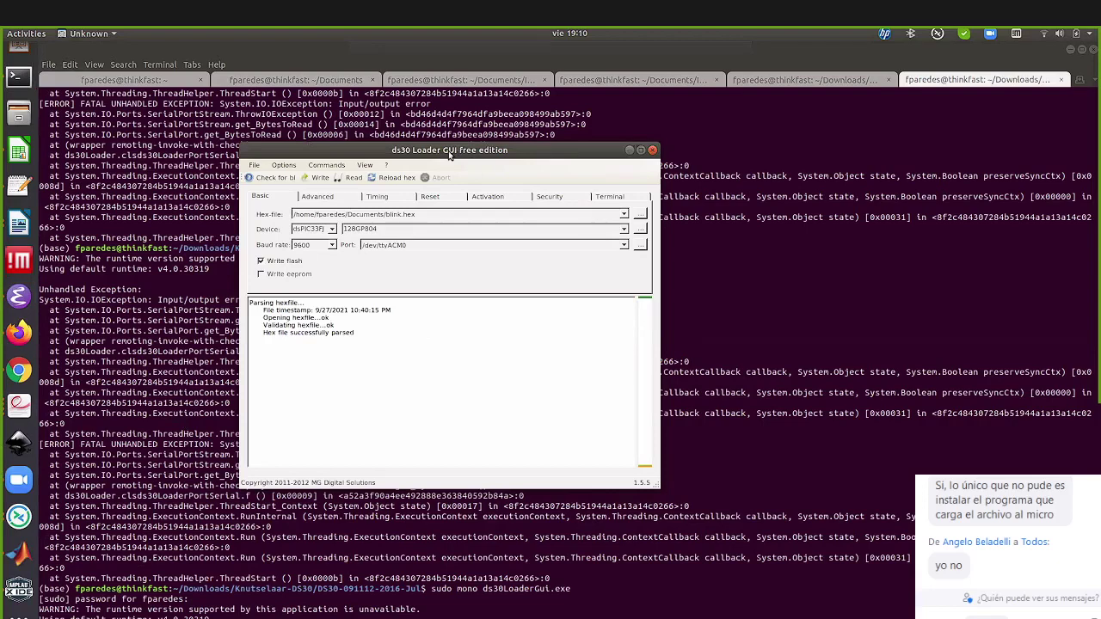
Move the ds30 Loader window, then view the Terminal tab running top
drag(448, 155, 524, 168)
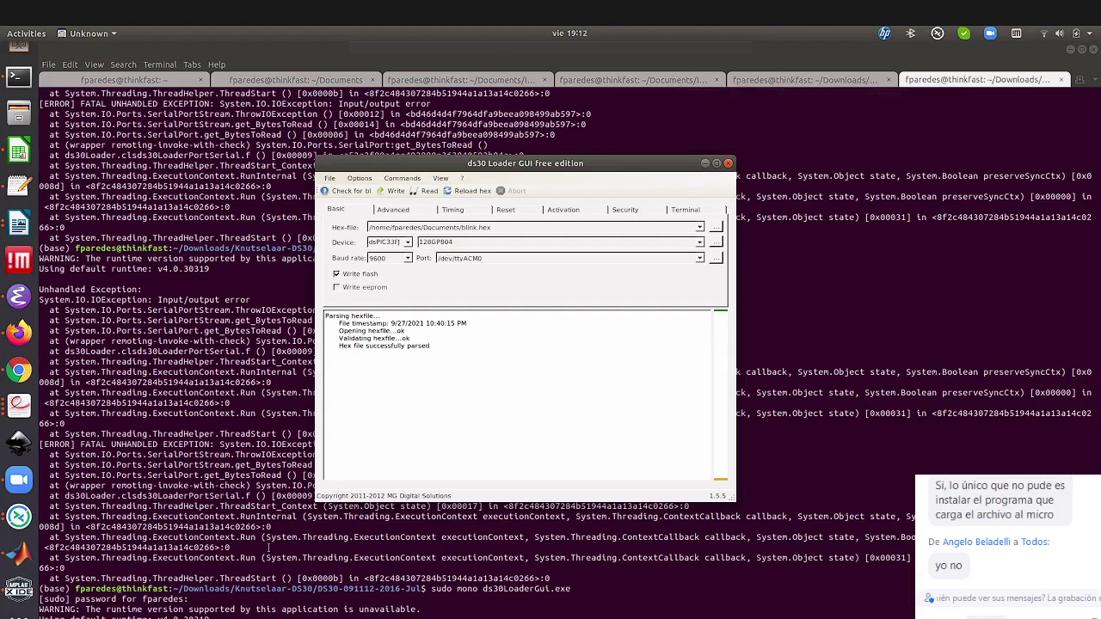
click(782, 83)
scroll(565, 355, down, 1)
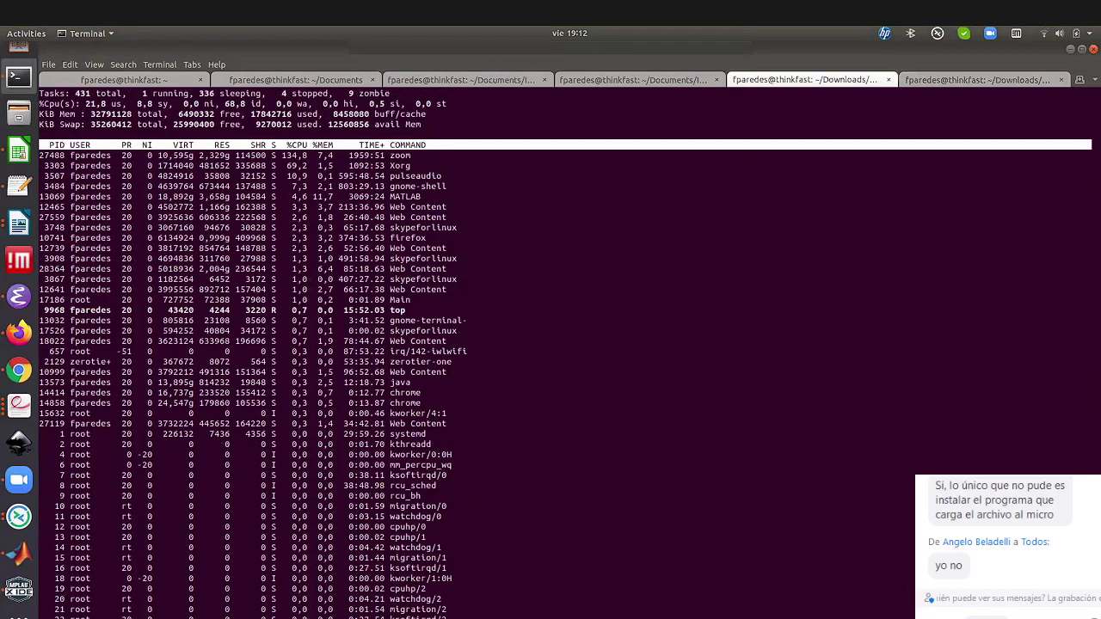
Quit top and refocus the terminal showing the MCP2200 USB Serial Port Emulator kernel messages
key(q)
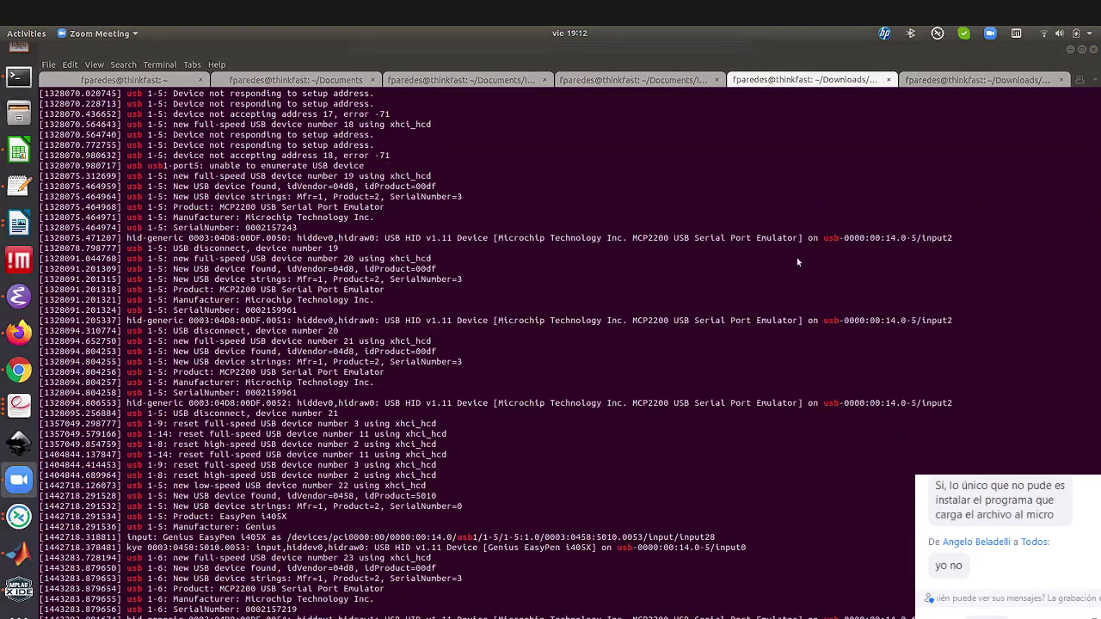
click(572, 445)
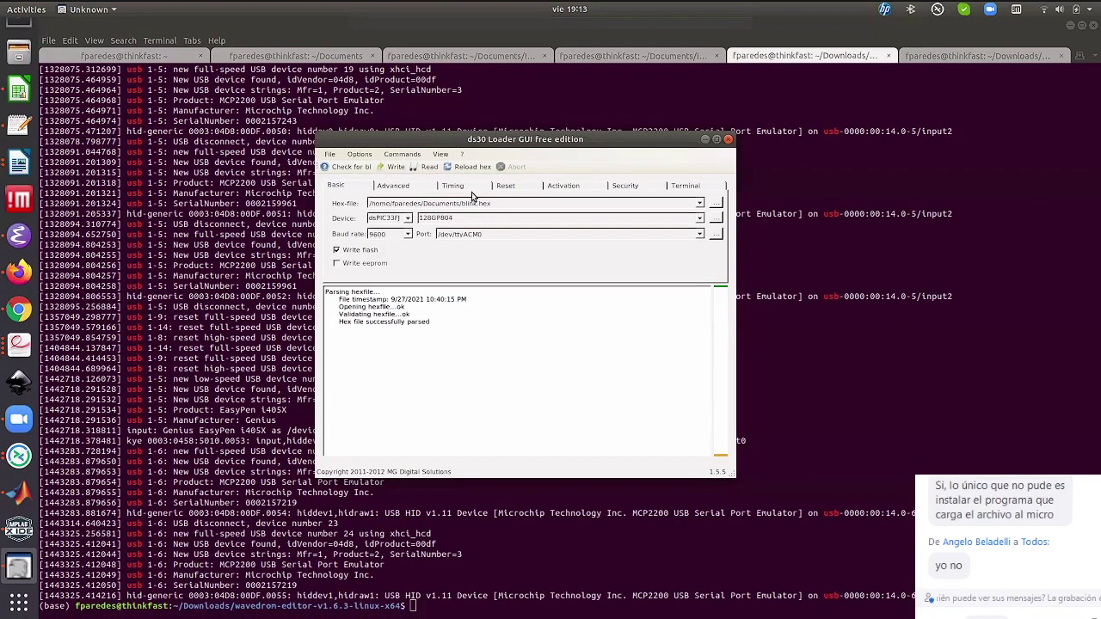
Check the blink.hex file choice and keep dsPIC33FJ as the device family
triple_click(503, 204)
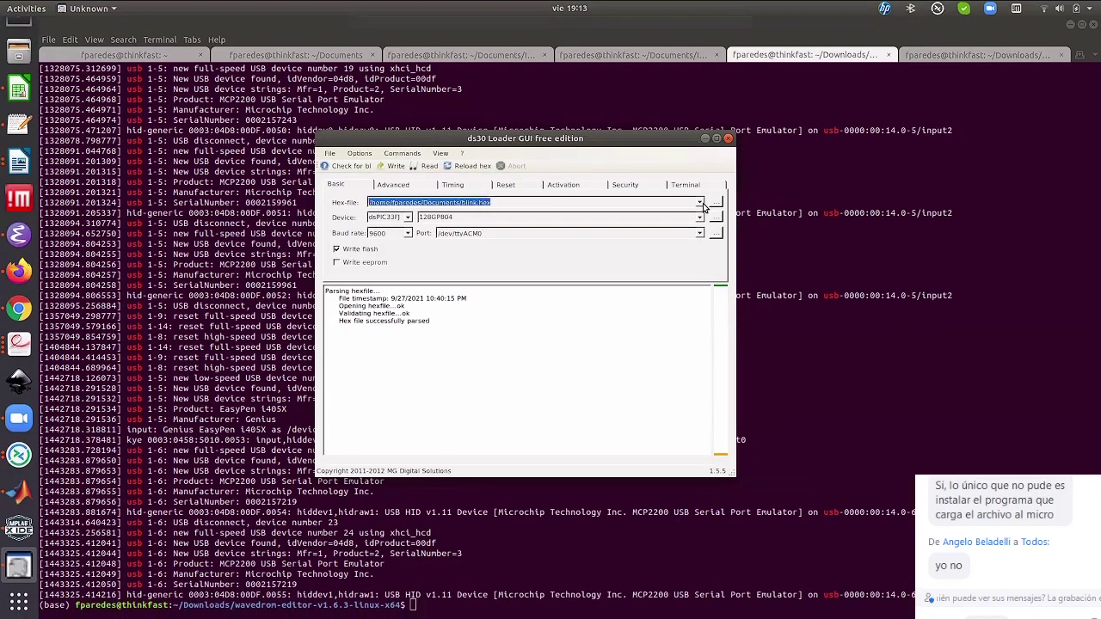
click(700, 203)
click(700, 203)
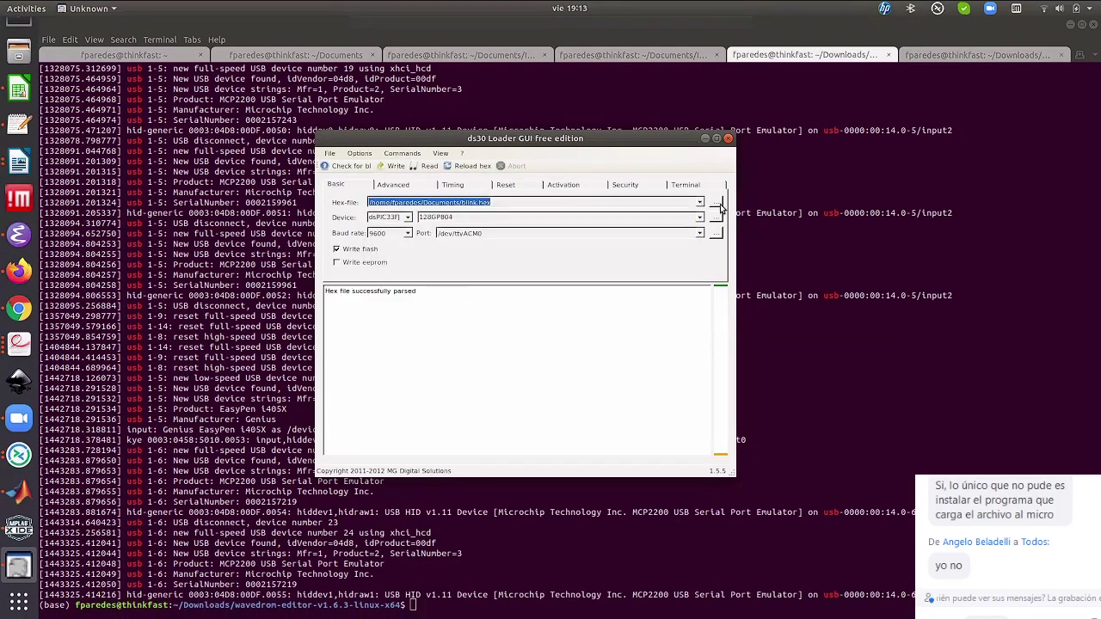
click(719, 204)
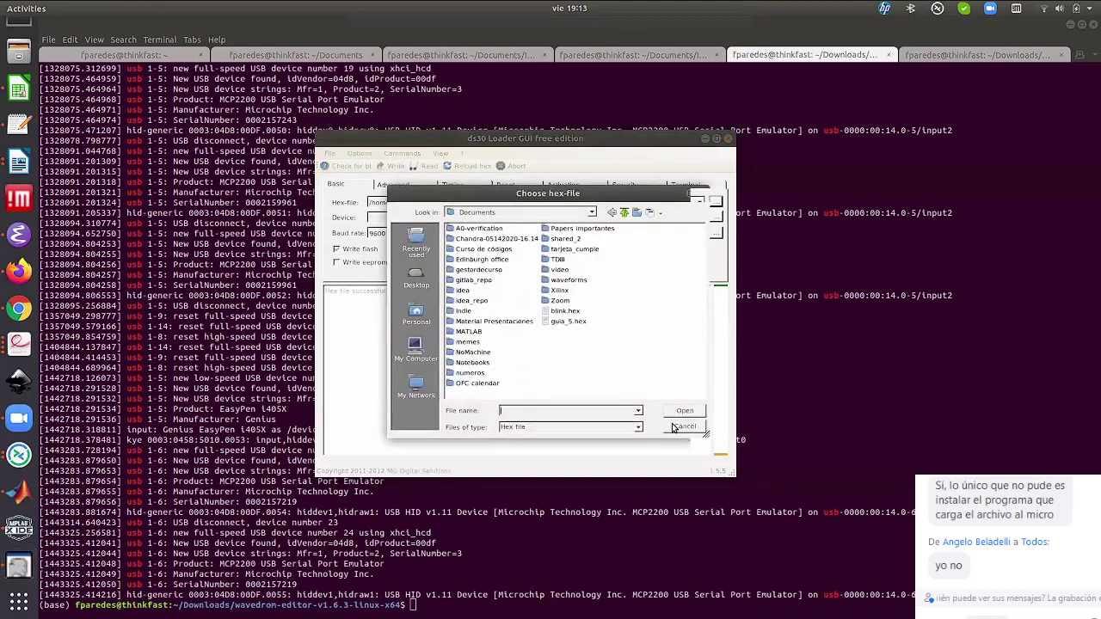
click(684, 427)
click(407, 220)
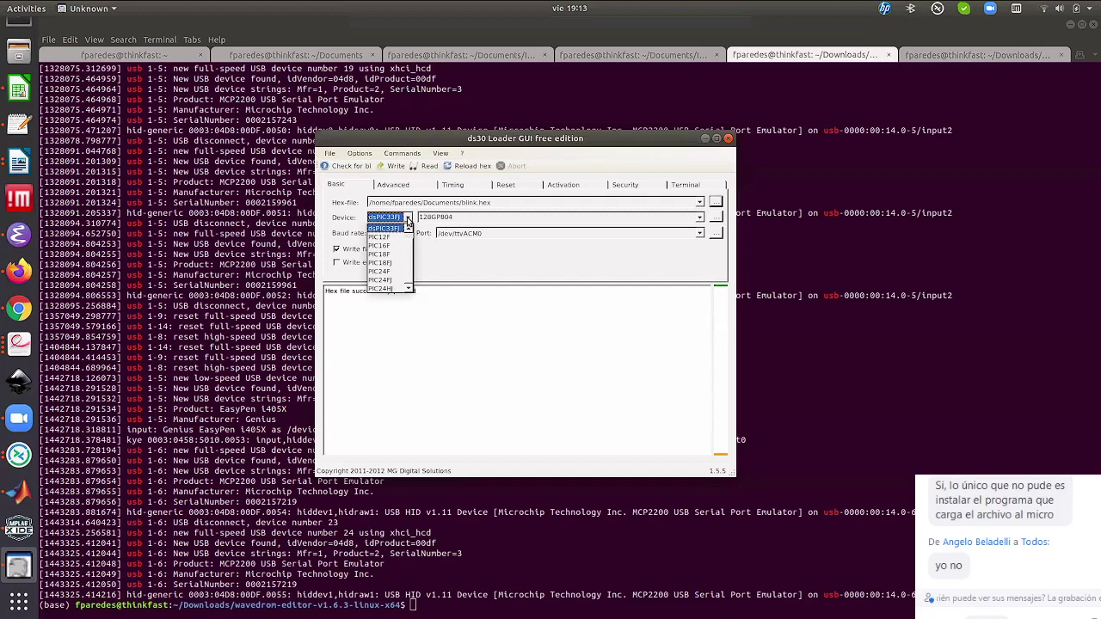
click(408, 222)
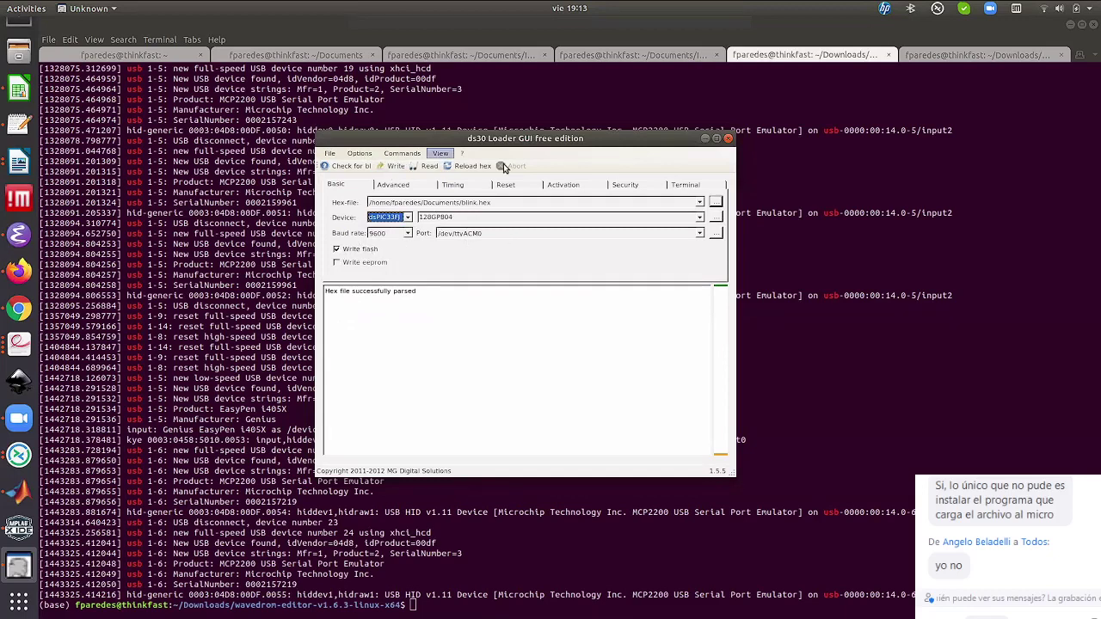
Try writing blink.hex to flash twice; the bootloader response times out
click(394, 166)
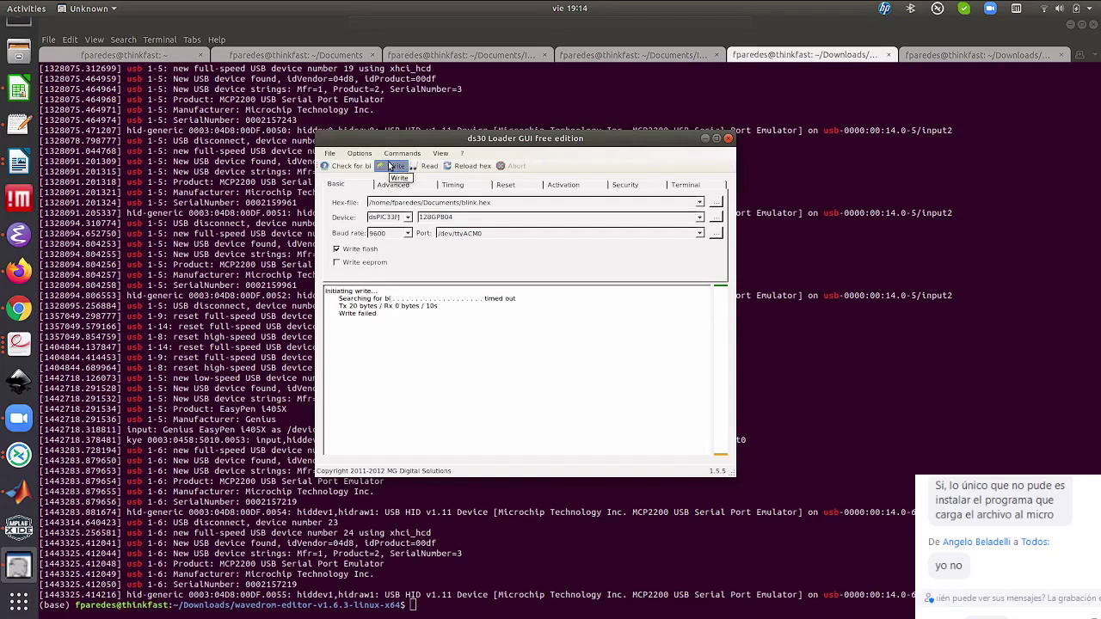
click(393, 165)
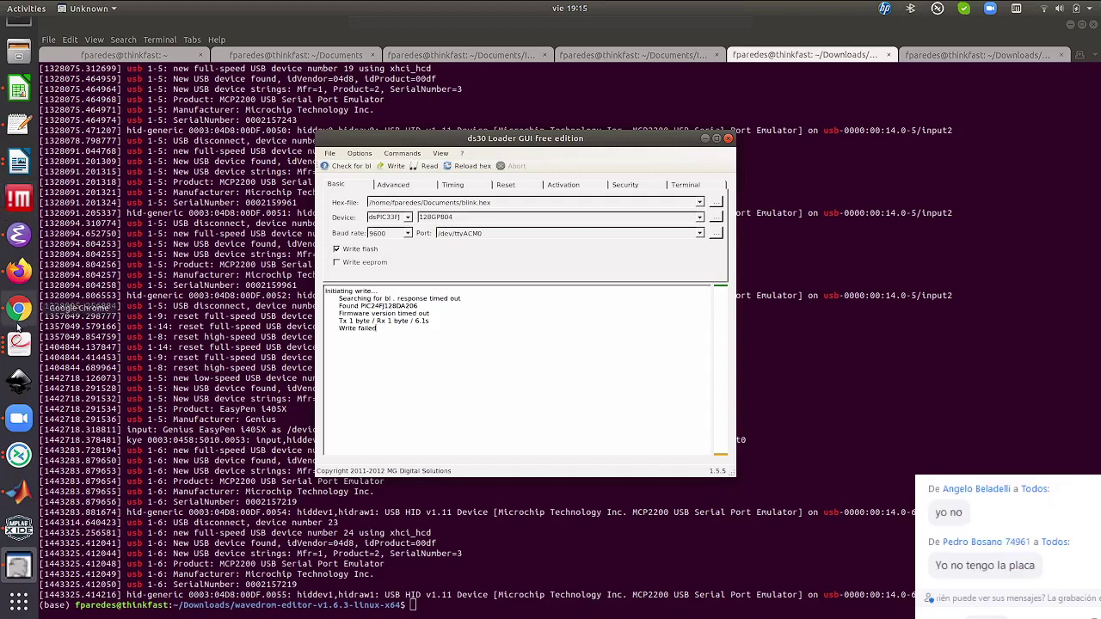
key(XF86AudioRaiseVolume)
key(XF86AudioRaiseVolume)
key(XF86AudioRaiseVolume)
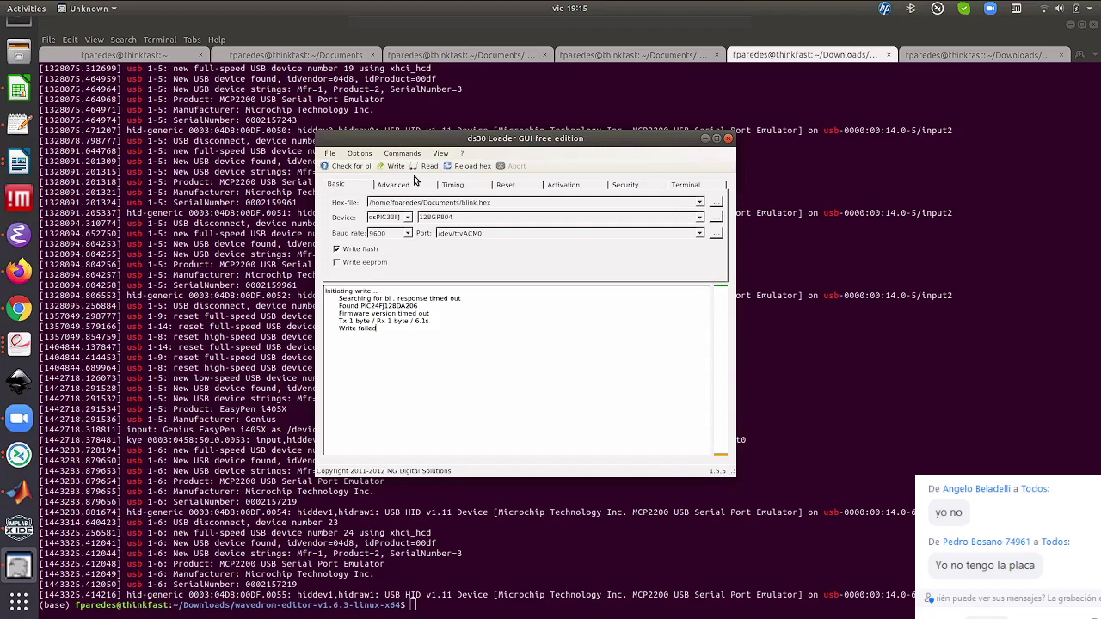
Shift the ds30 Loader window left and bring Chrome to the front
drag(533, 144, 423, 119)
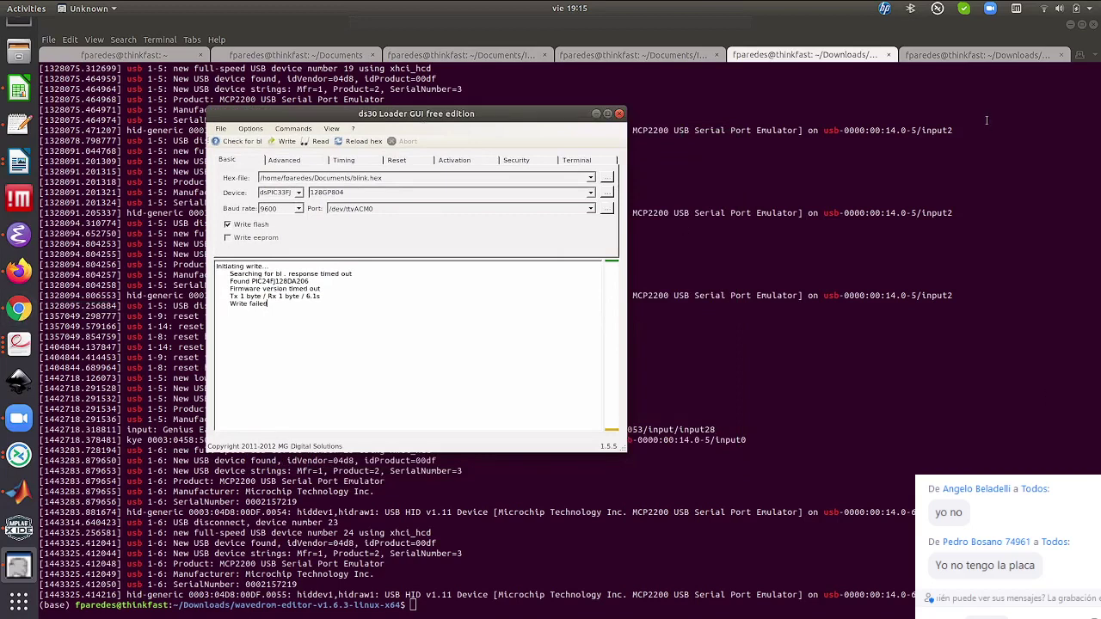
click(17, 307)
From Guía N° 5, open the linked Guia KDSPv3.1.odt bootloader guide in a new tab
click(249, 26)
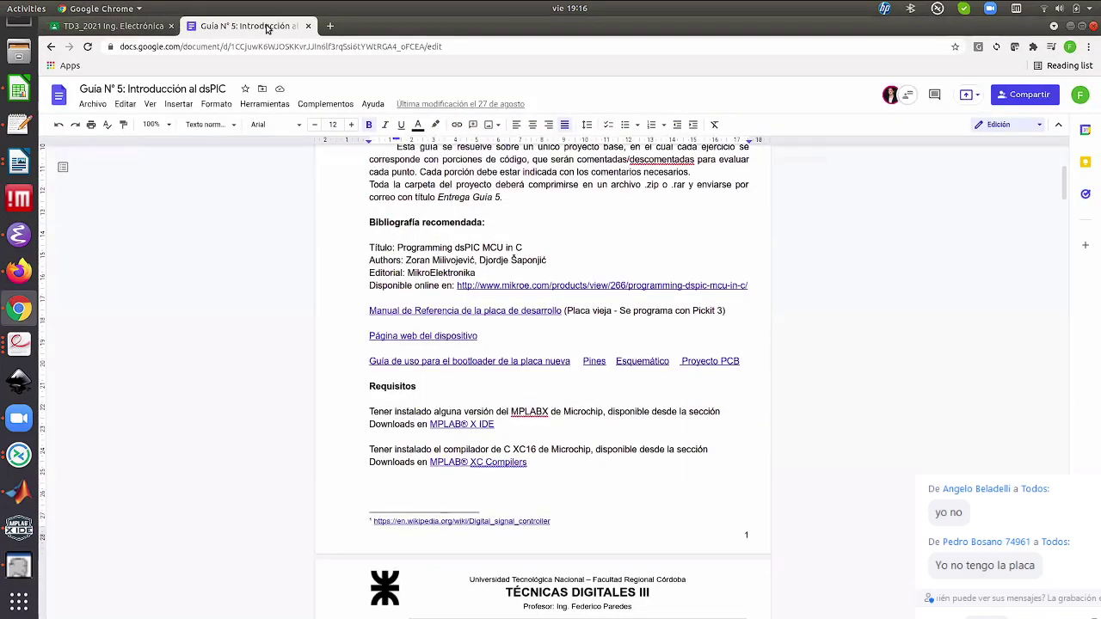
scroll(612, 293, down, 3)
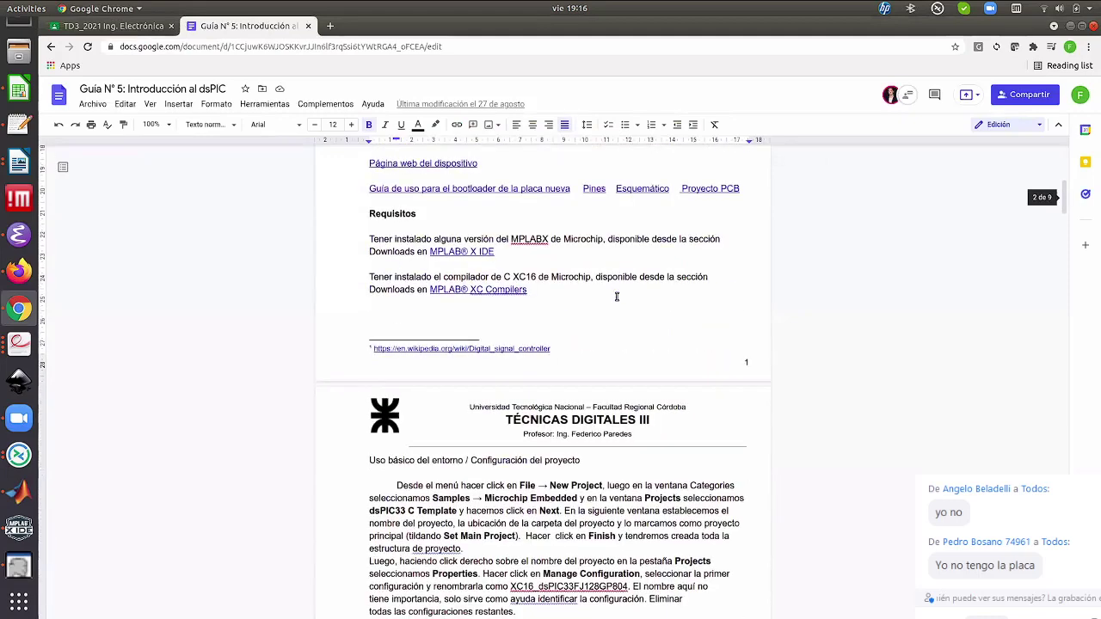
scroll(617, 297, up, 1)
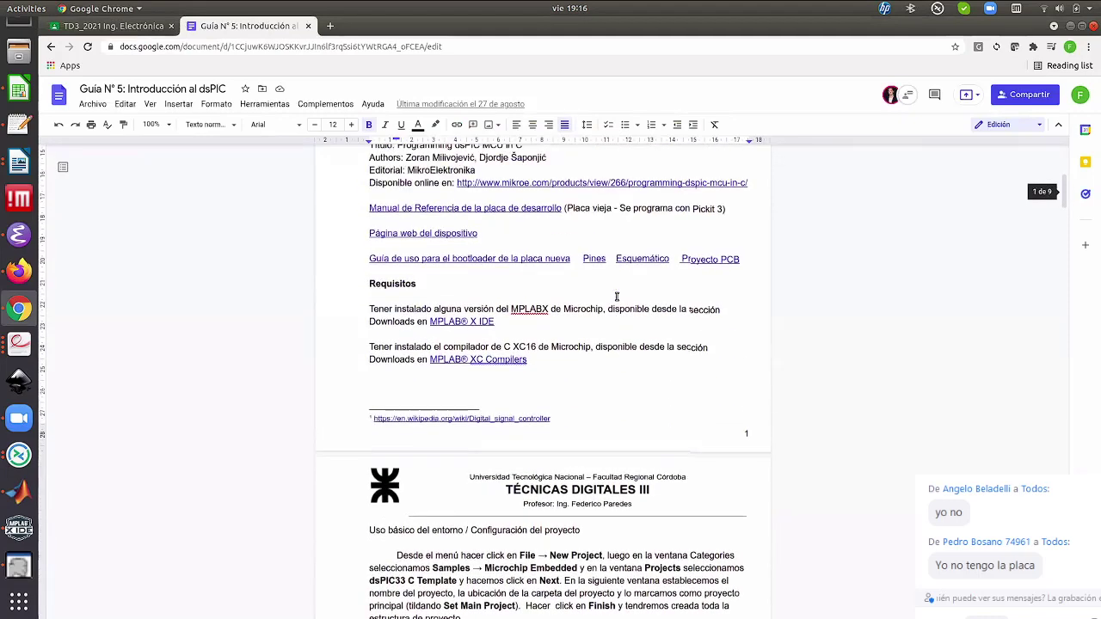
click(467, 264)
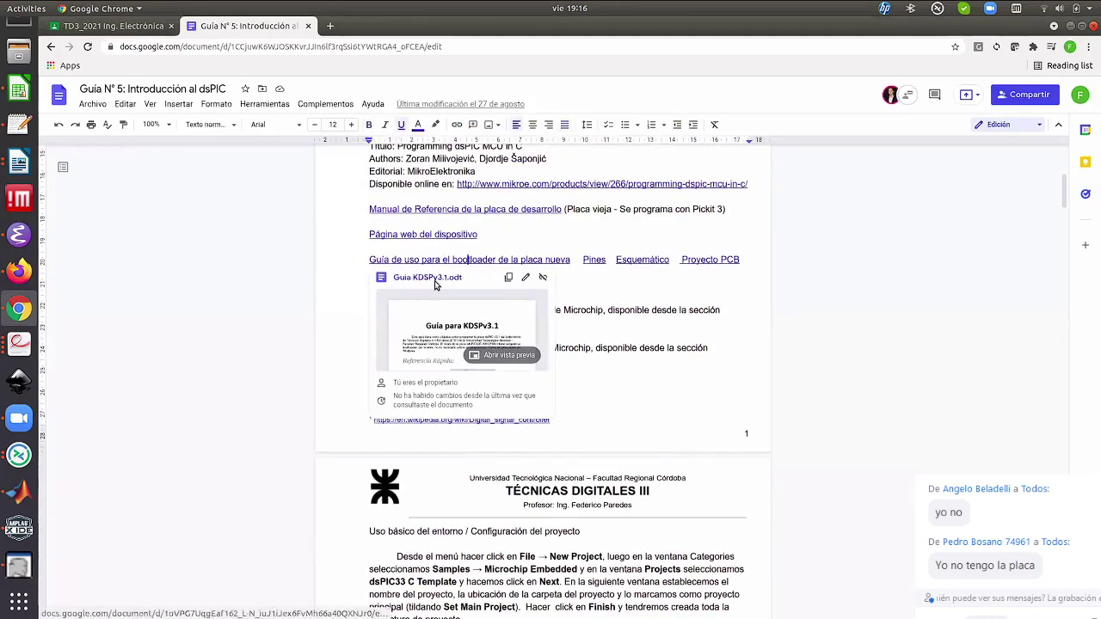
click(435, 284)
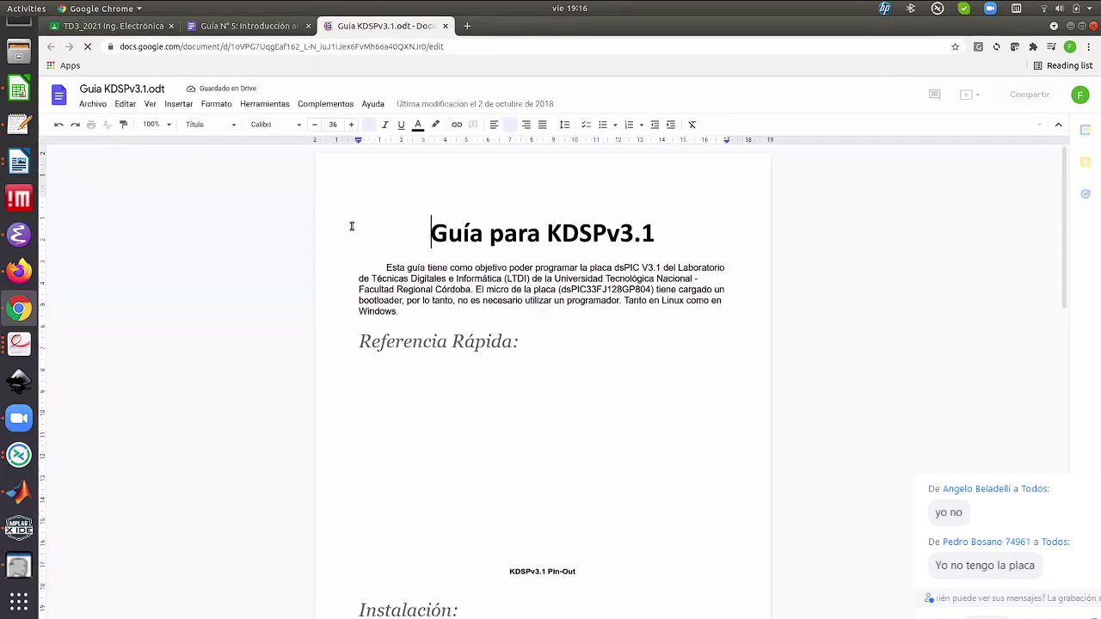
Read through the guide's Windows and Linux installation sections, down to mono-complete and ds30LoaderGui.exe
scroll(352, 226, down, 5)
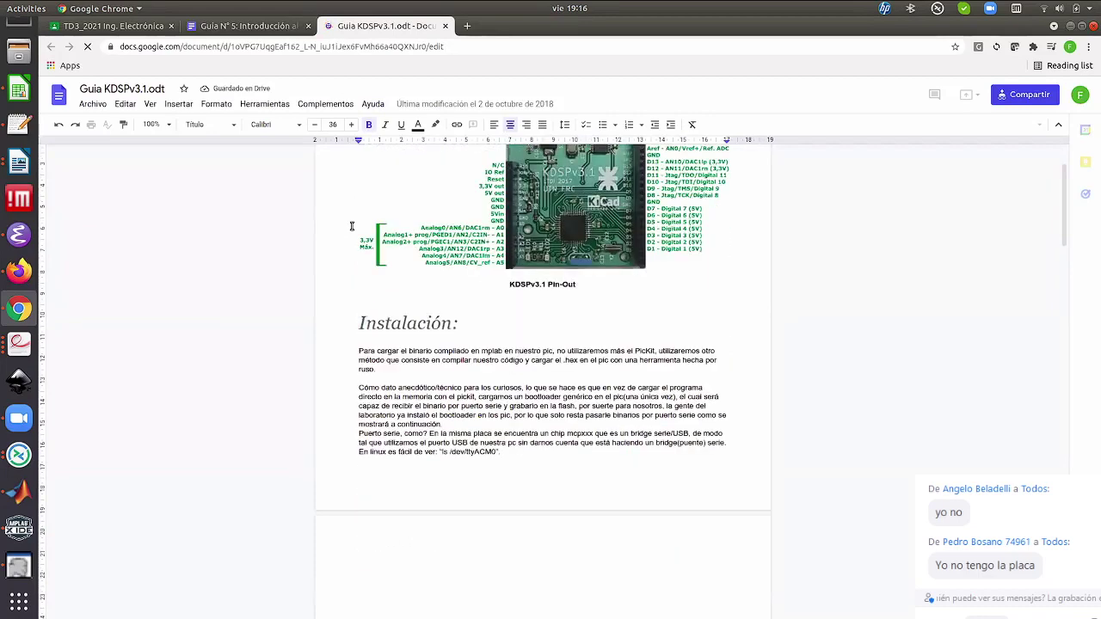
scroll(353, 226, down, 3)
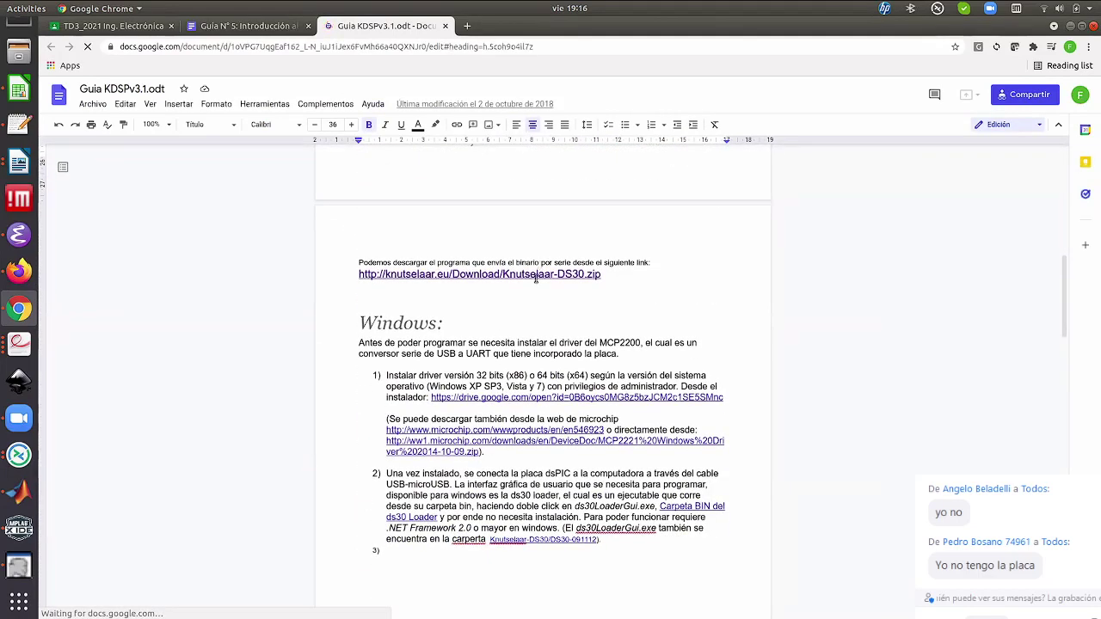
scroll(543, 273, down, 1)
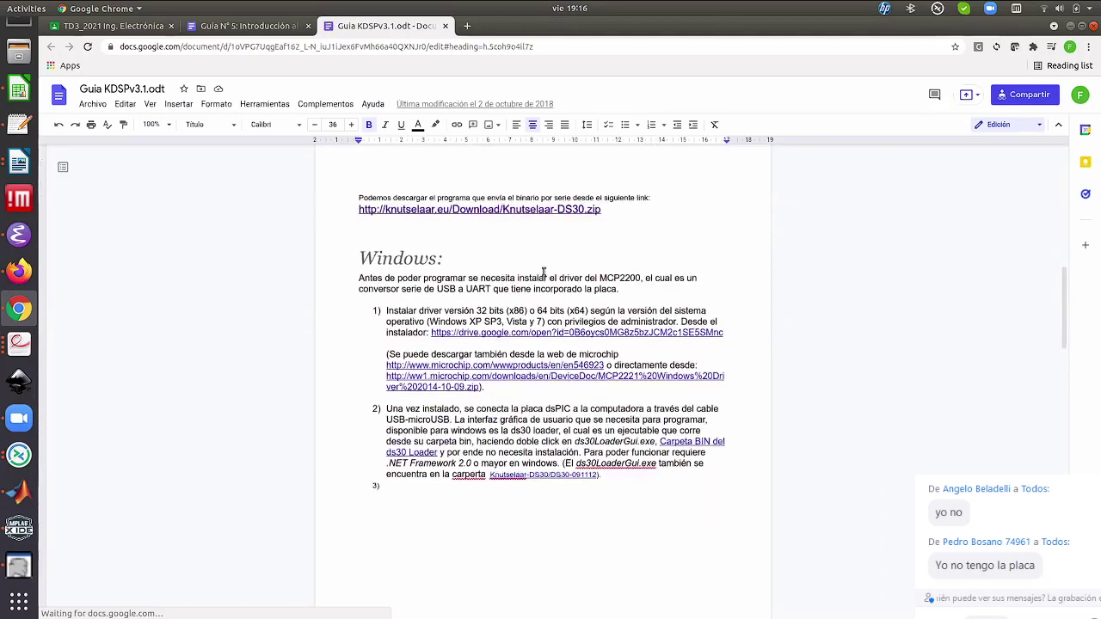
scroll(555, 248, down, 1)
scroll(550, 234, down, 1)
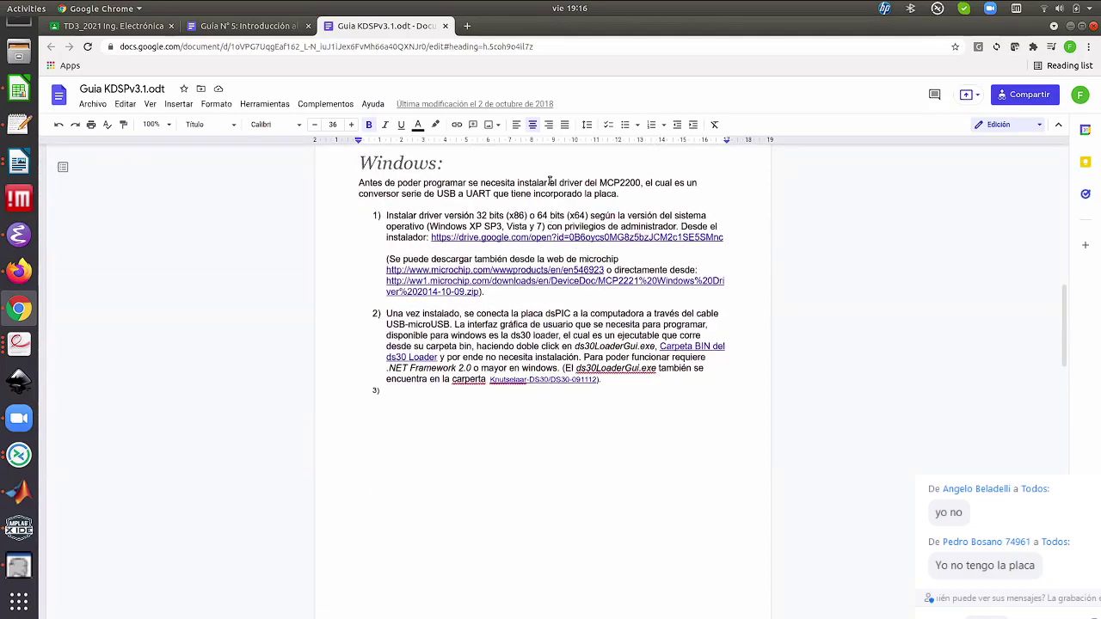
scroll(549, 179, down, 1)
scroll(546, 171, down, 1)
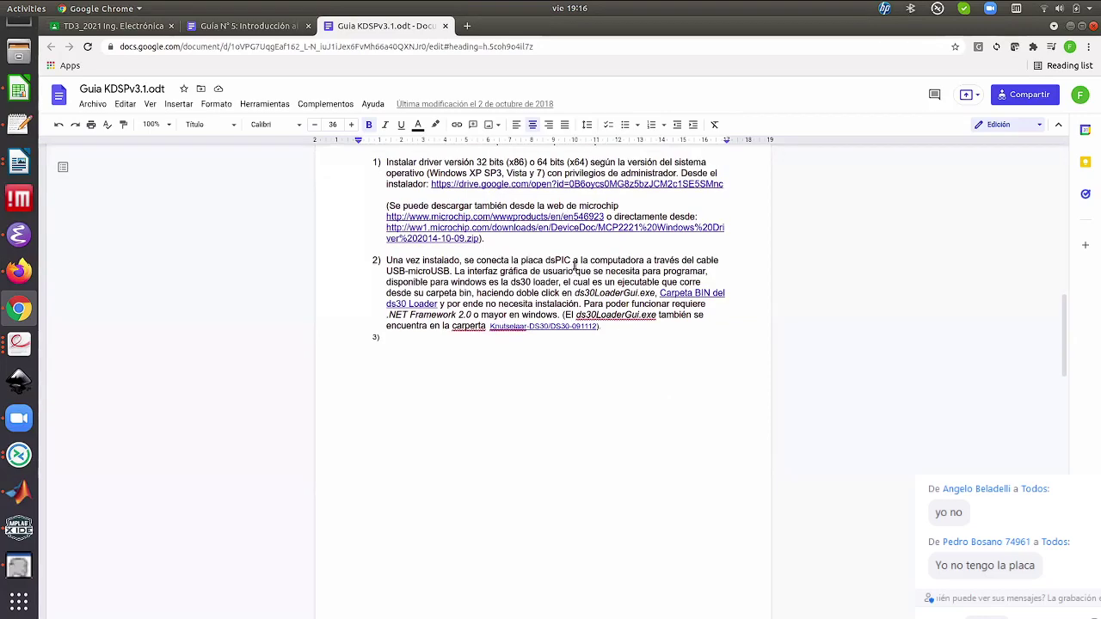
scroll(574, 267, up, 2)
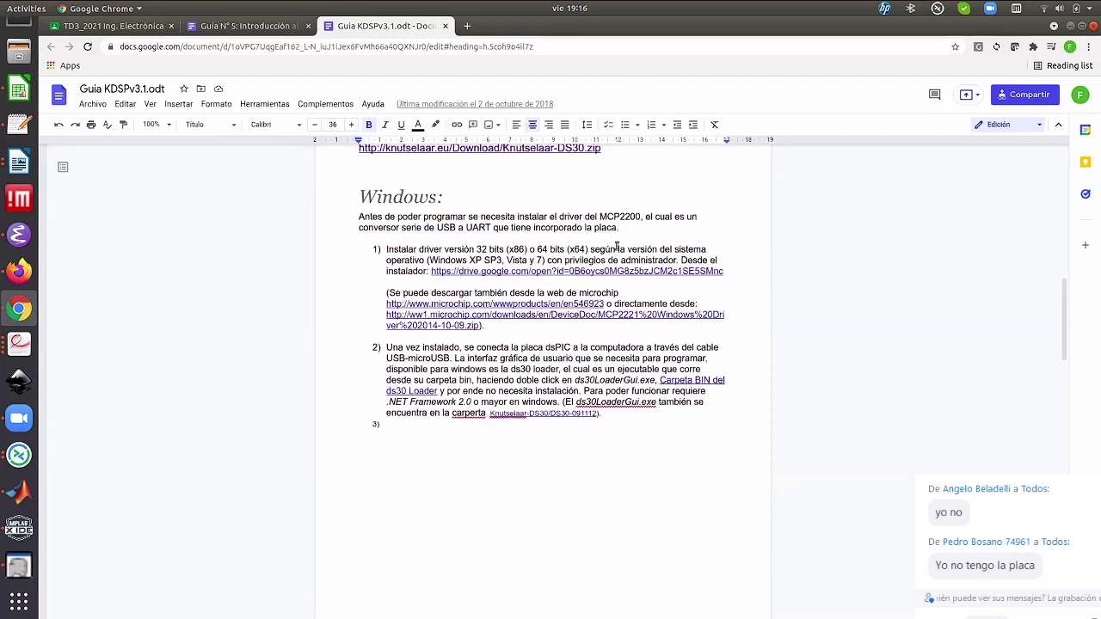
scroll(605, 231, up, 1)
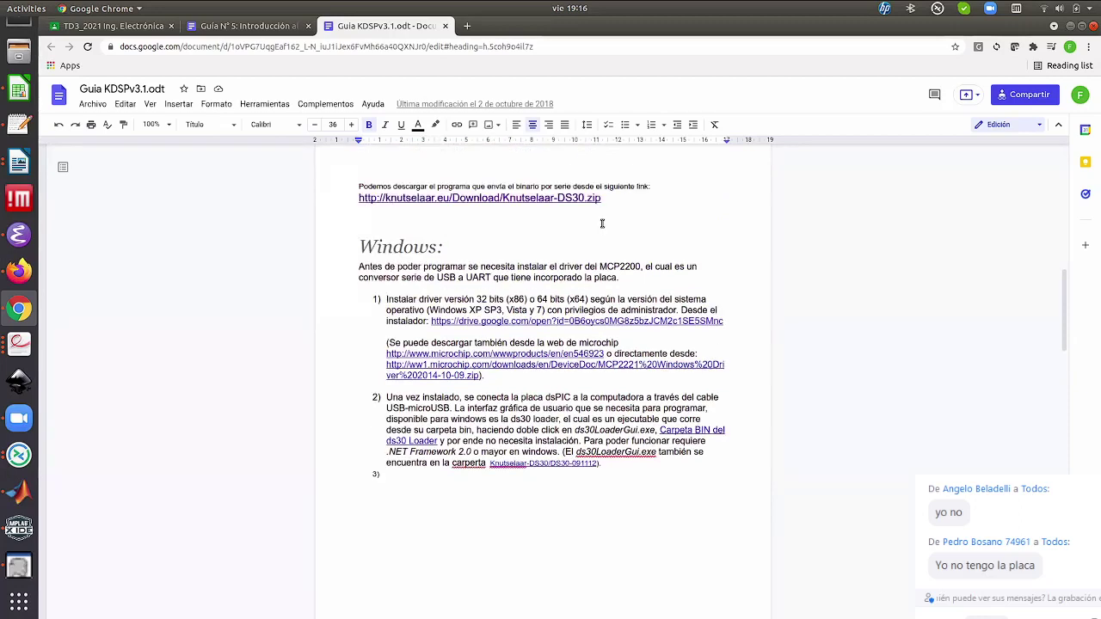
scroll(688, 361, up, 1)
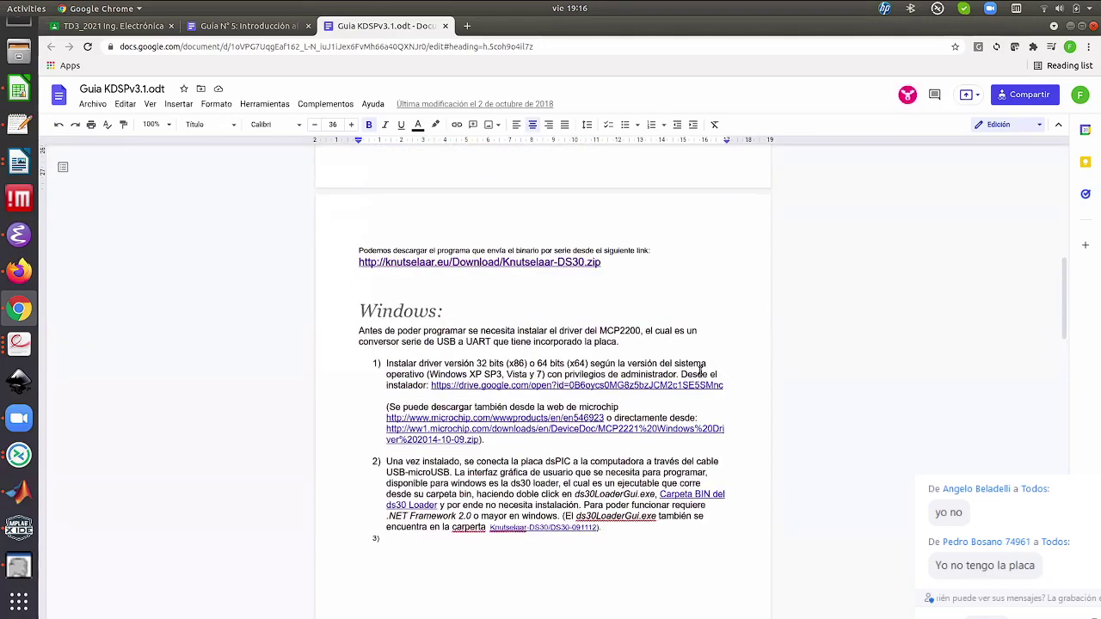
scroll(701, 371, down, 1)
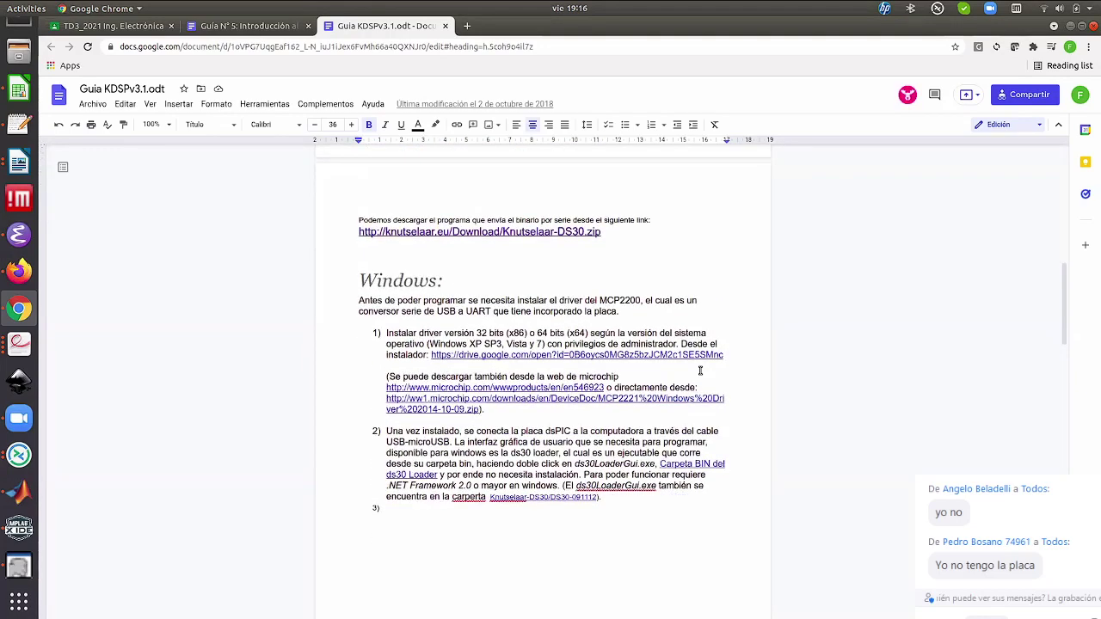
scroll(632, 301, down, 2)
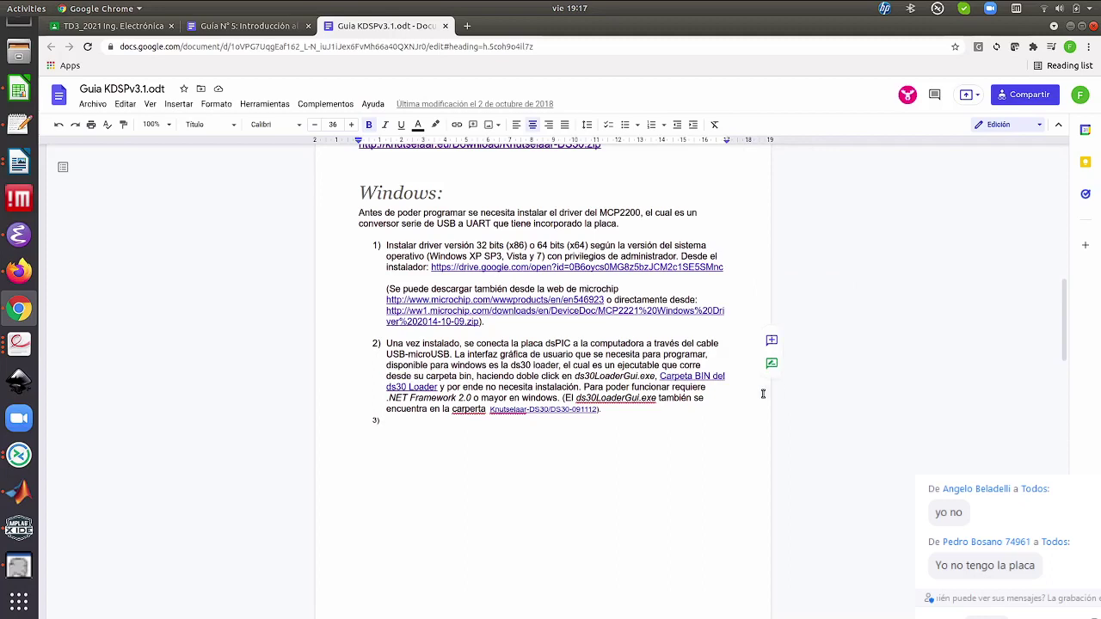
scroll(762, 394, down, 2)
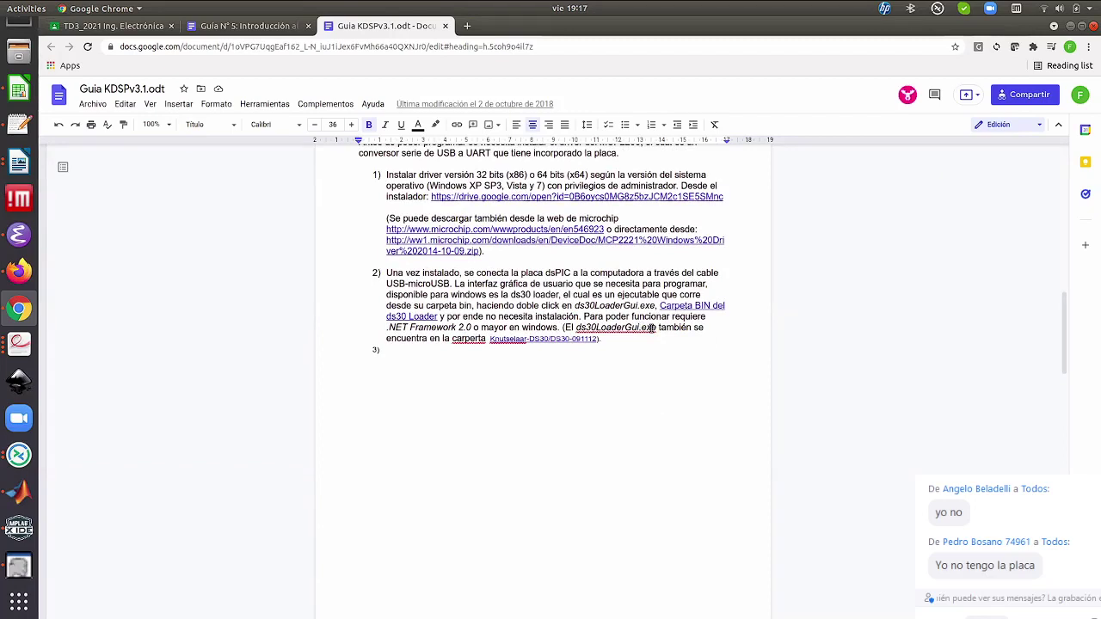
scroll(257, 333, down, 5)
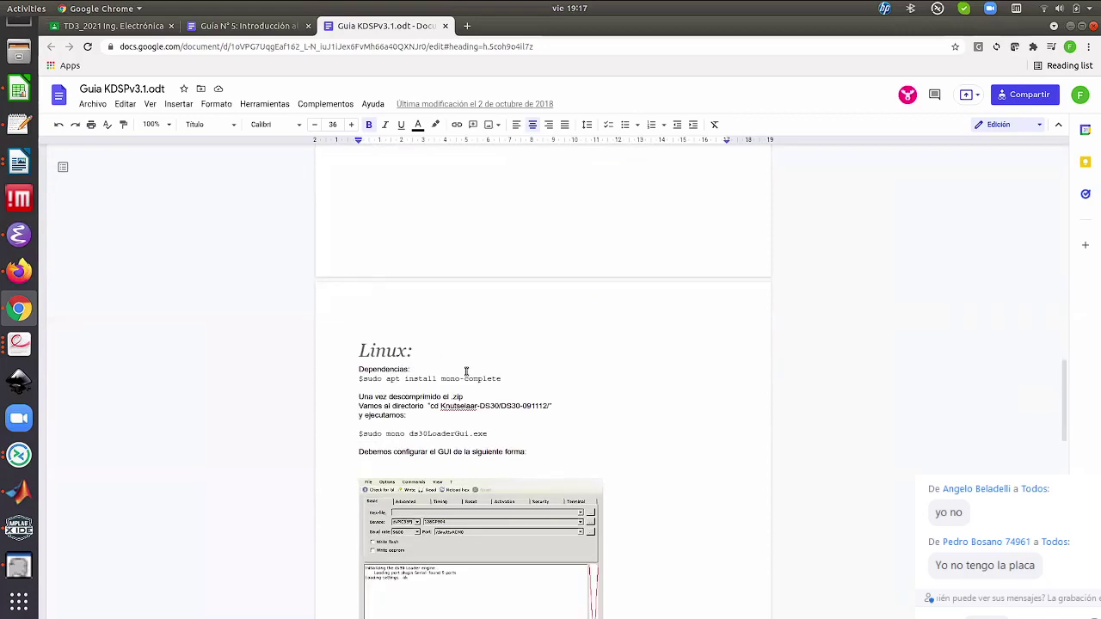
click(395, 434)
scroll(513, 582, down, 2)
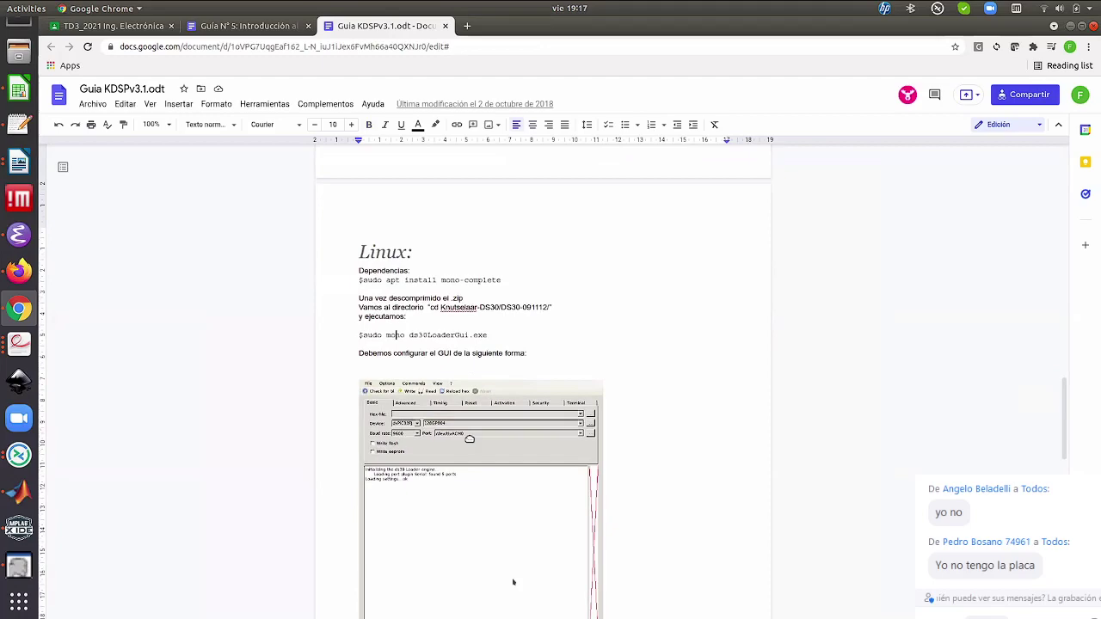
scroll(513, 469, down, 4)
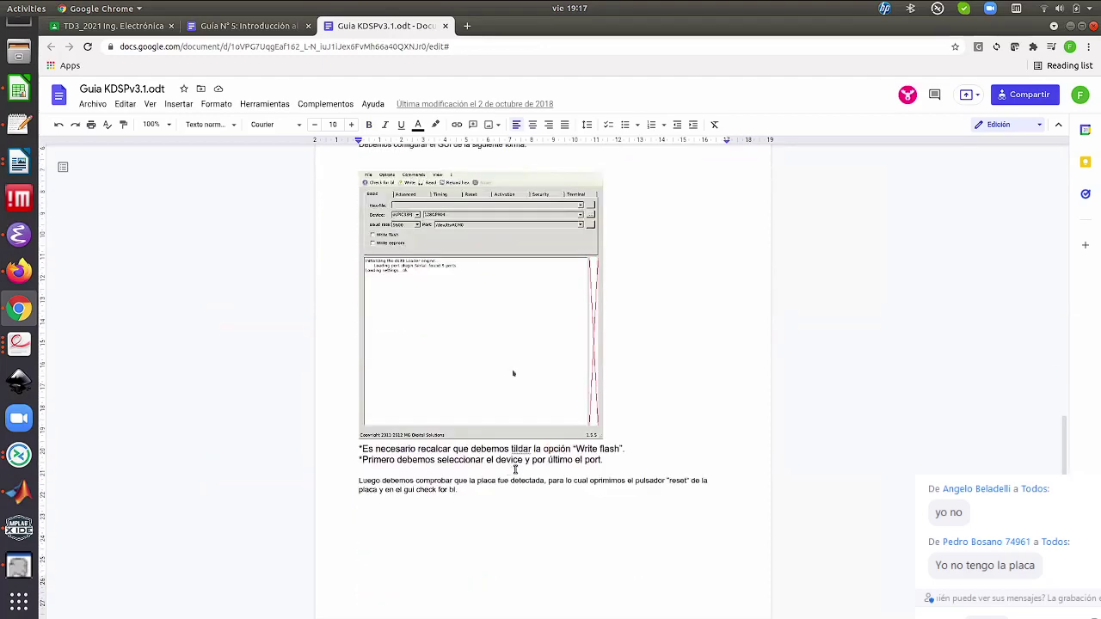
scroll(516, 469, up, 10)
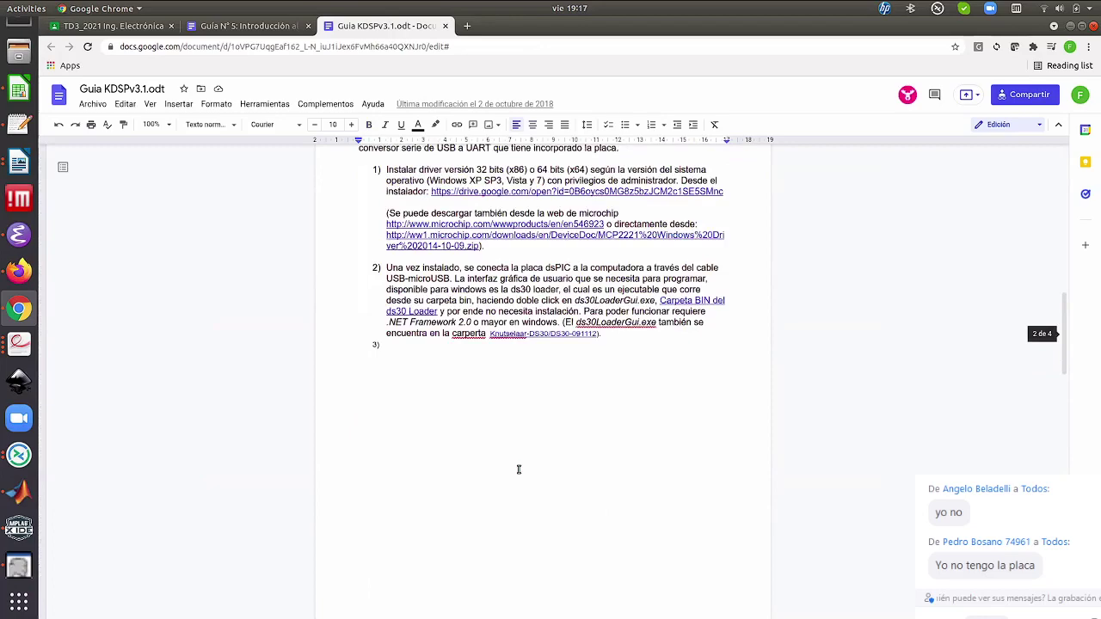
scroll(518, 469, up, 14)
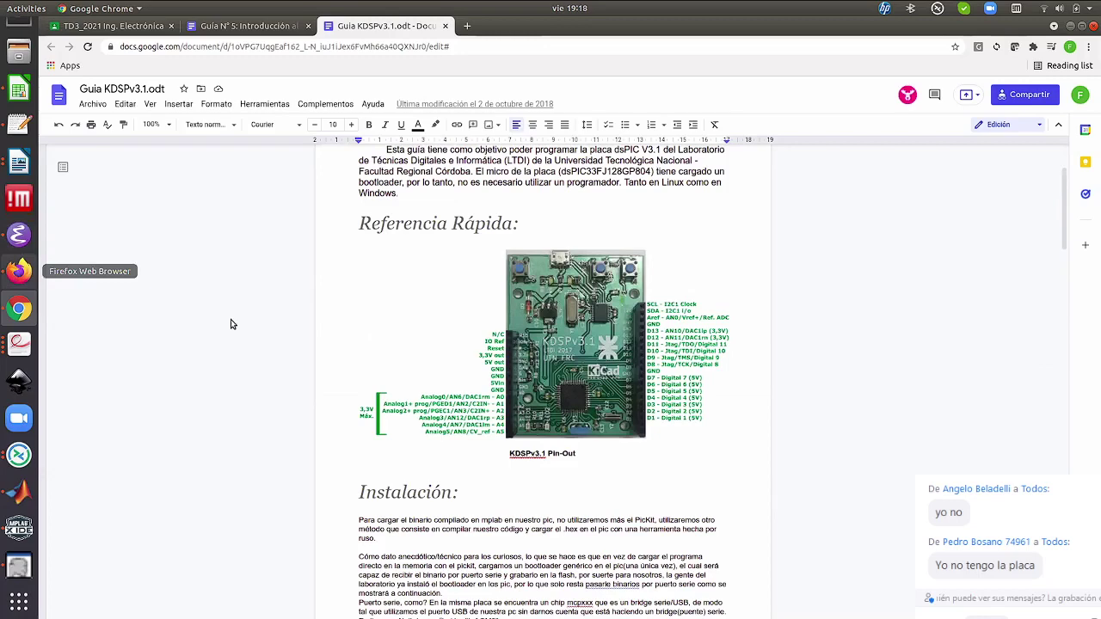
scroll(438, 362, up, 2)
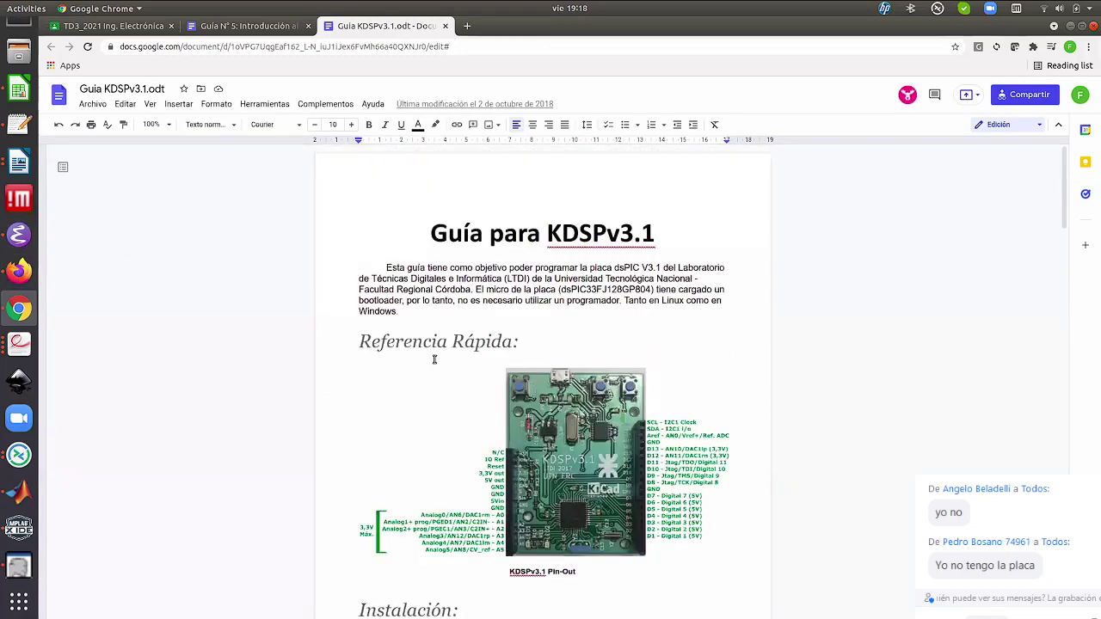
scroll(846, 351, down, 5)
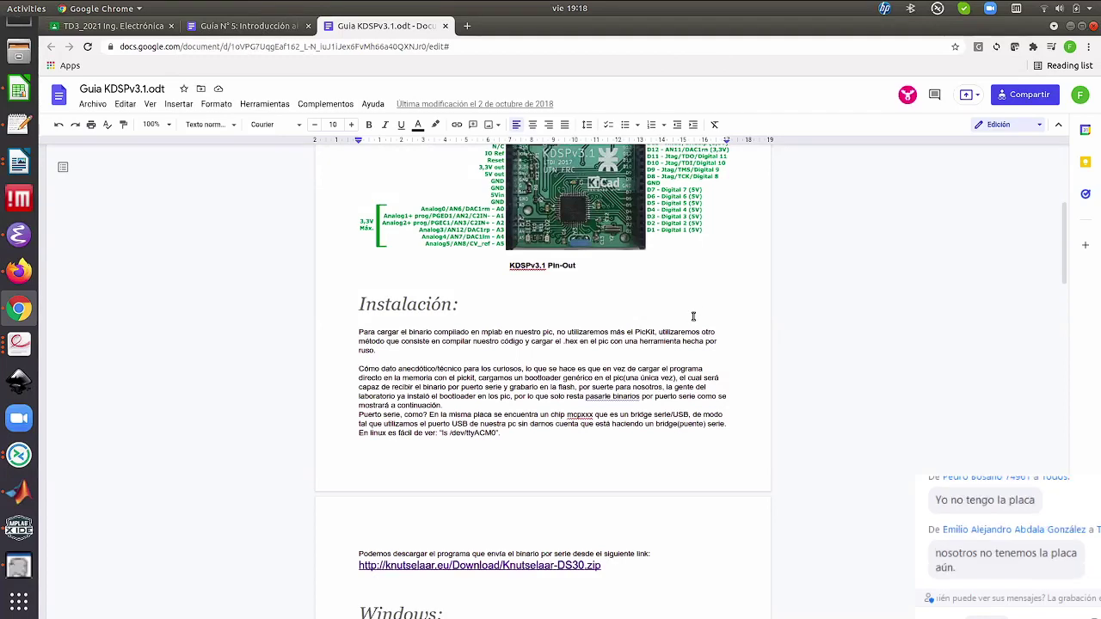
scroll(693, 316, down, 3)
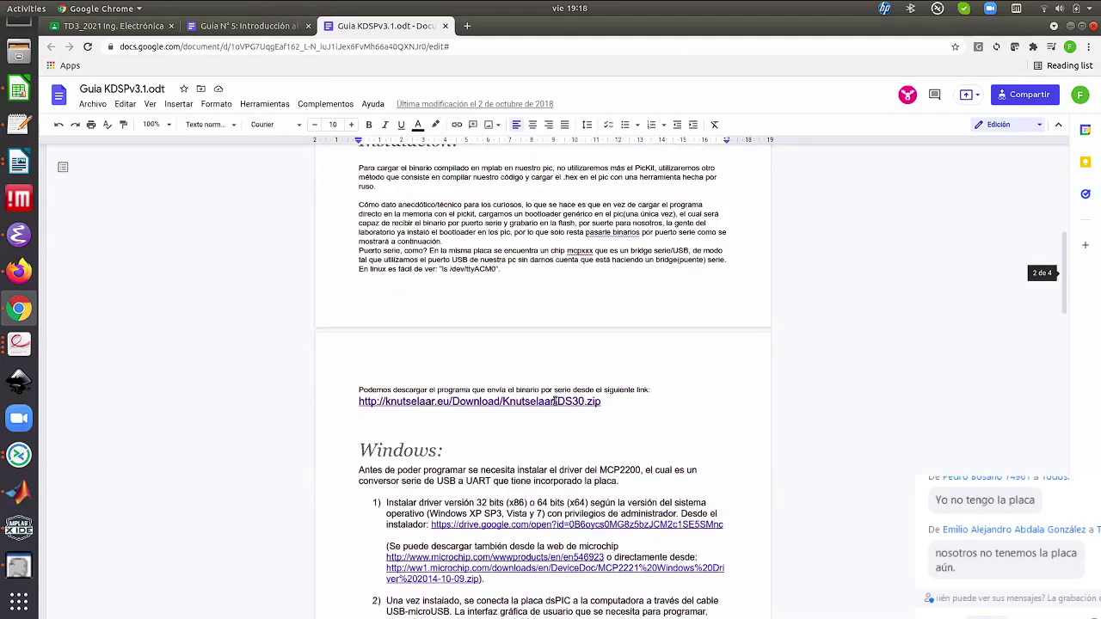
Follow the Knutselaar-DS30.zip download link from the guide's preview popup, briefly checking Files
click(555, 401)
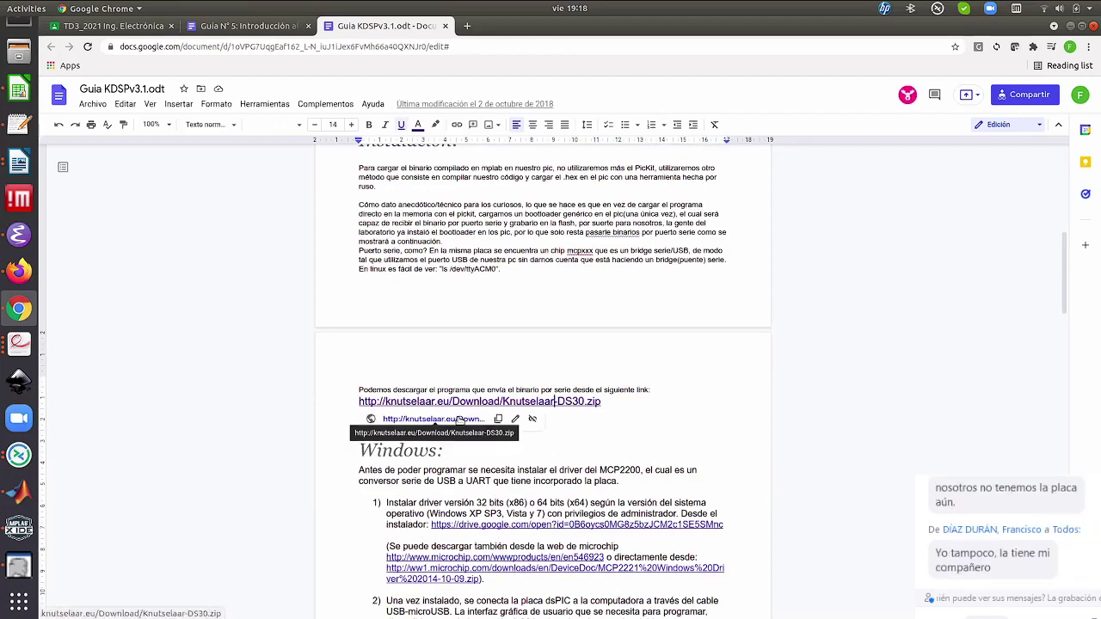
click(461, 419)
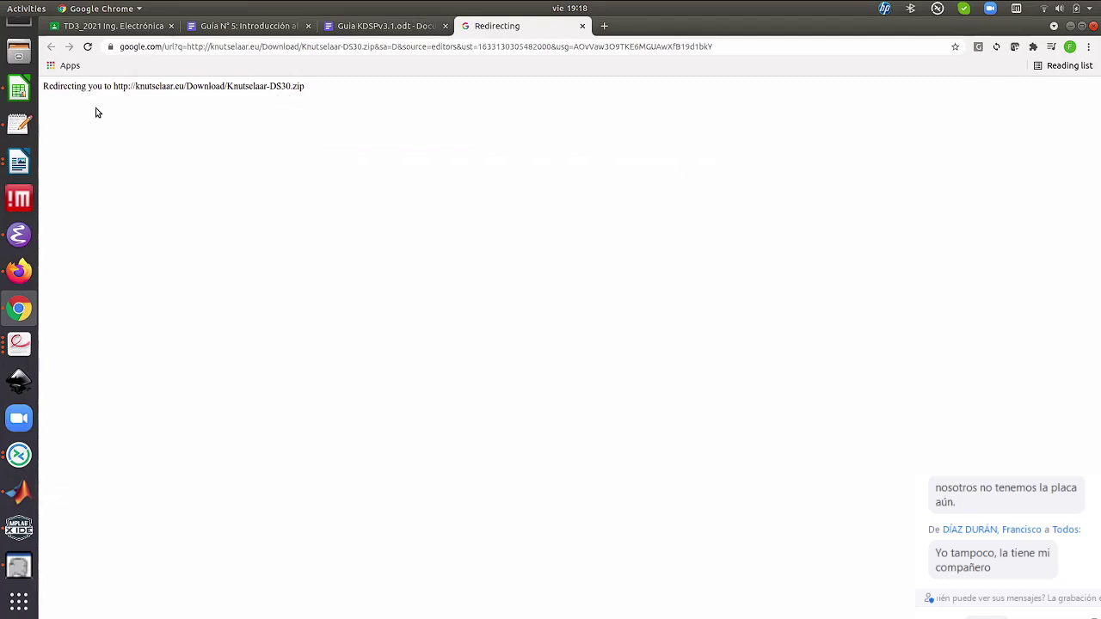
click(20, 55)
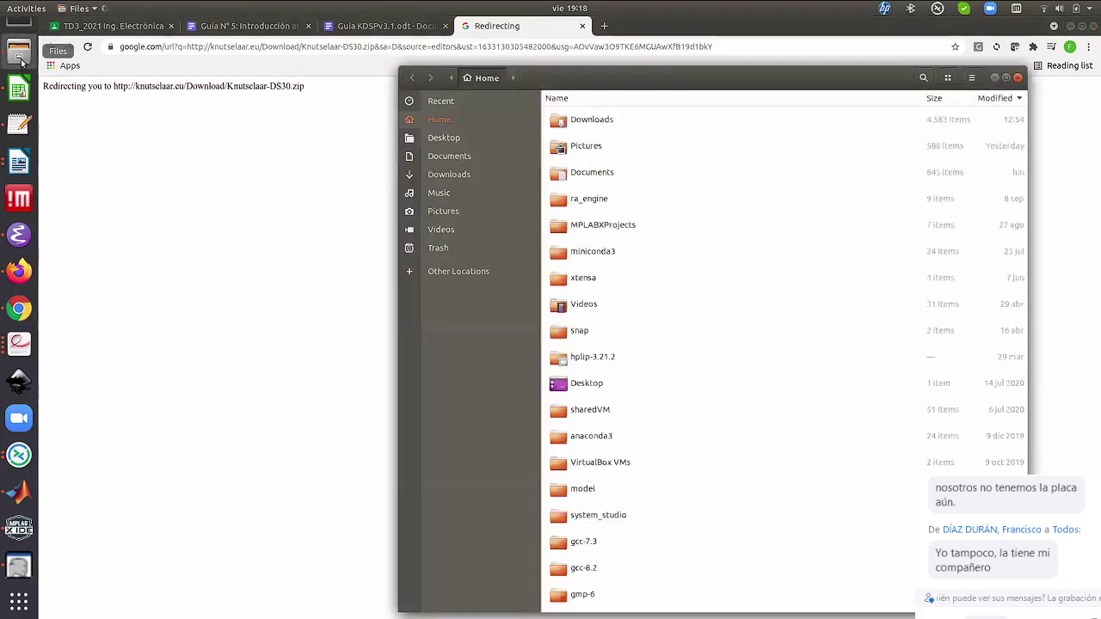
click(1019, 79)
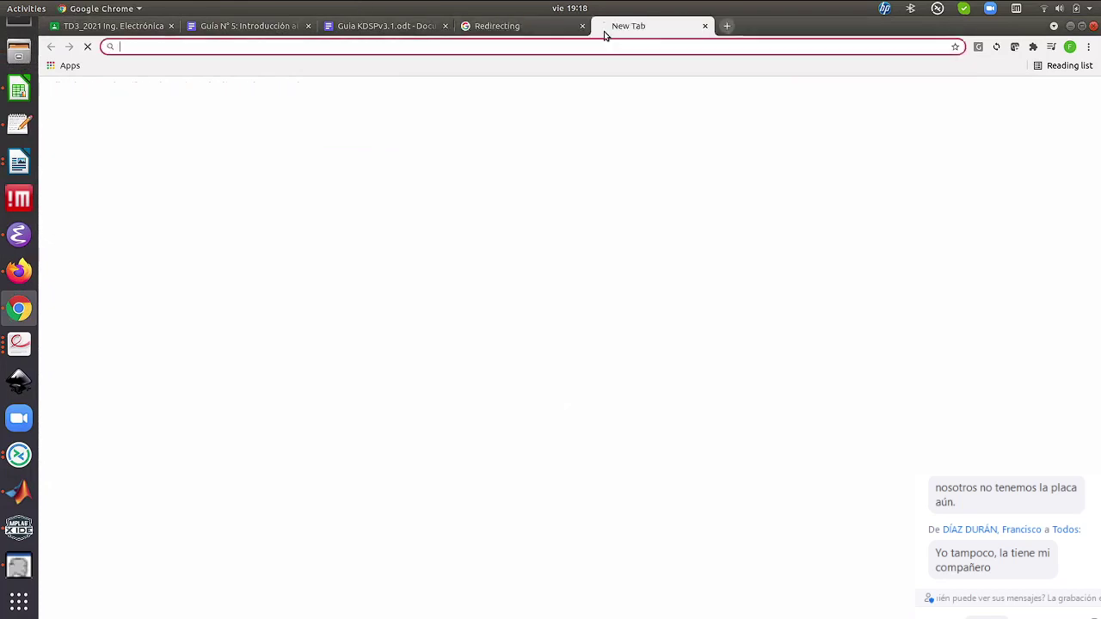
In a new tab, reach the Placa DSP v3.1 Drive folder, then My Drive's New menu
click(604, 29)
text(dri)
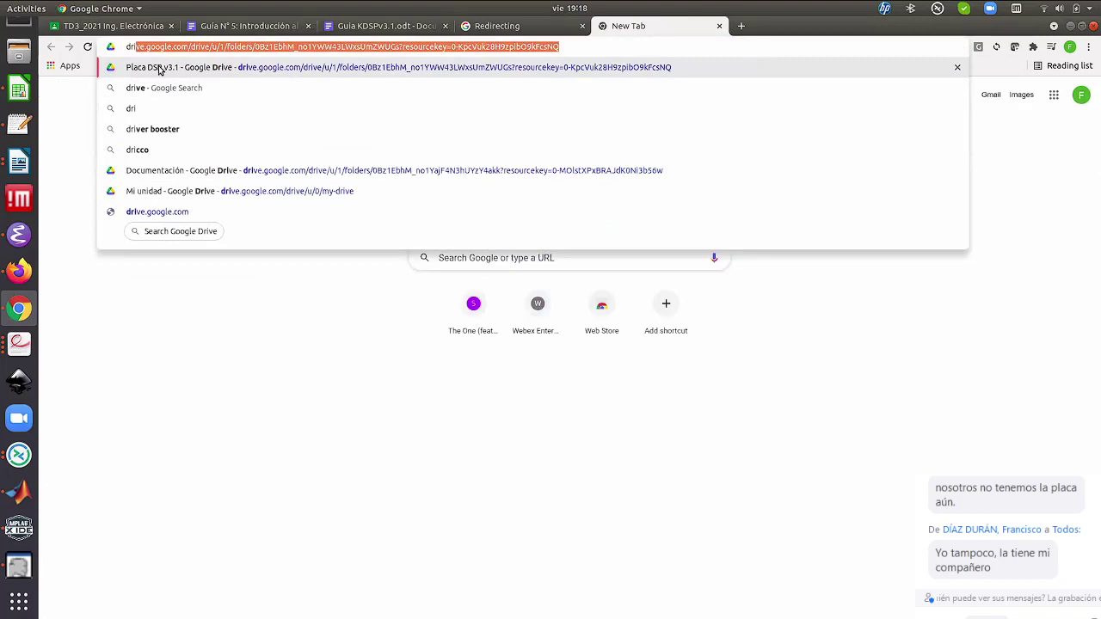
click(158, 67)
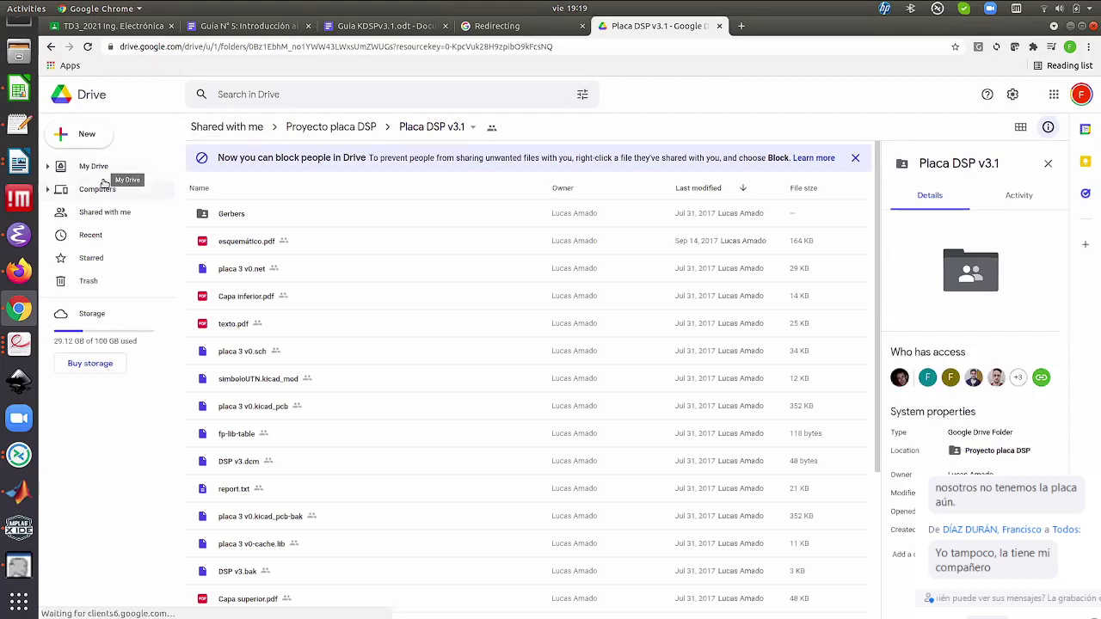
click(95, 166)
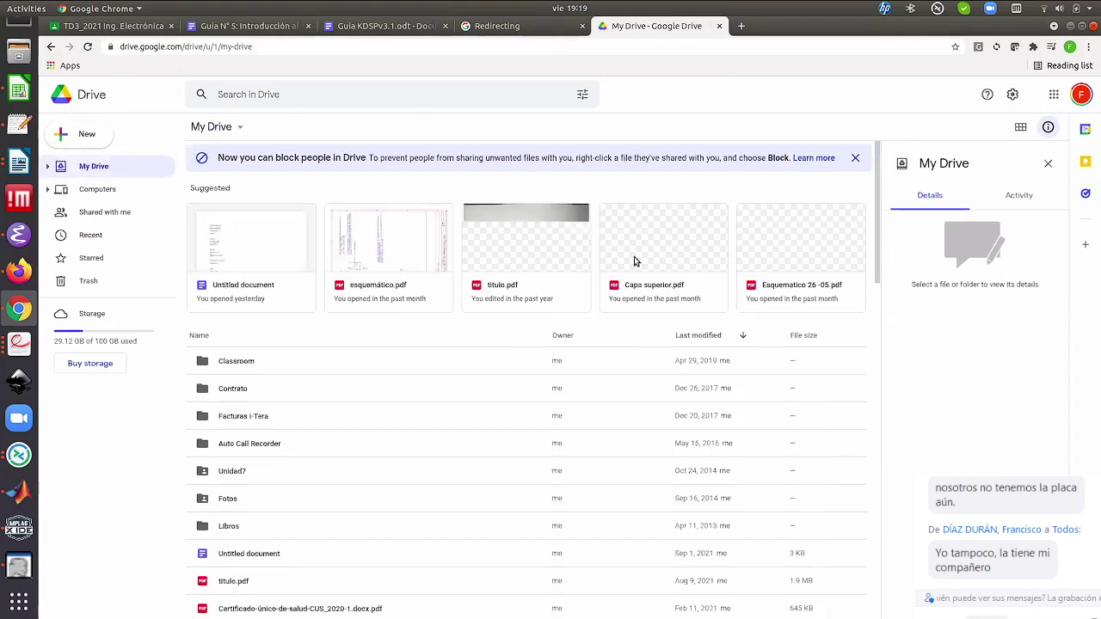
click(87, 135)
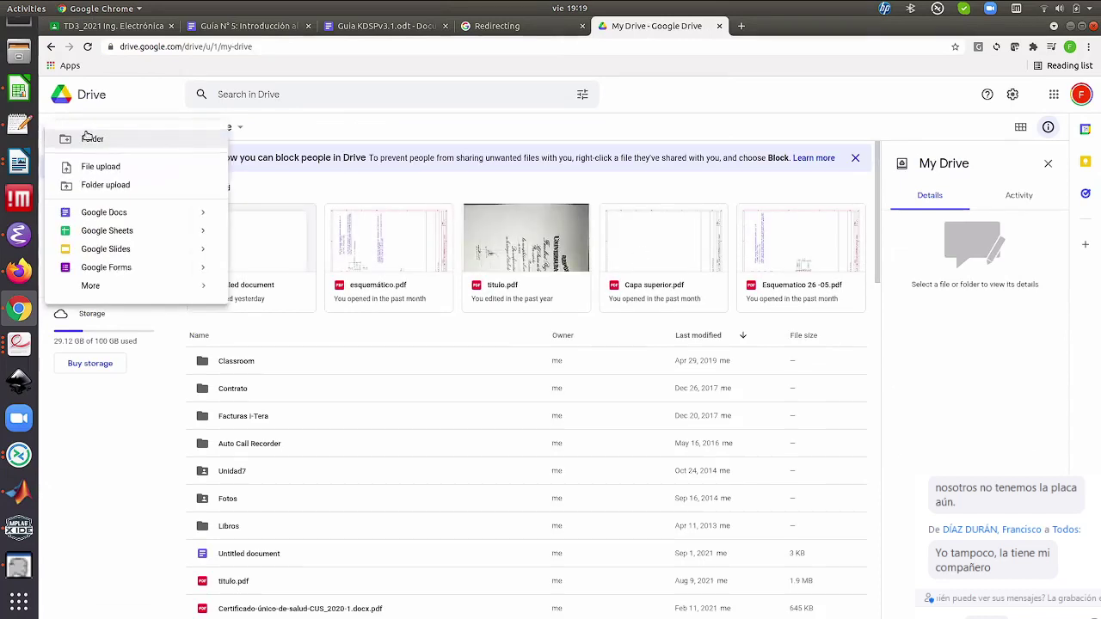
Pick Knutselaar-DS30.zip from the Downloads folder as the file to upload to My Drive
click(115, 169)
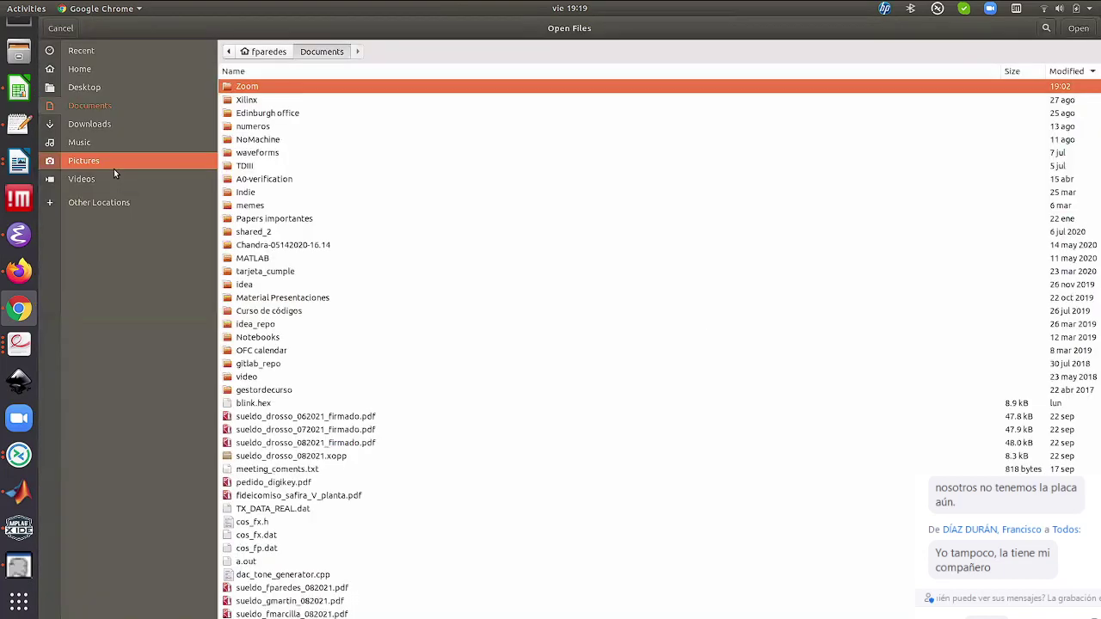
click(97, 126)
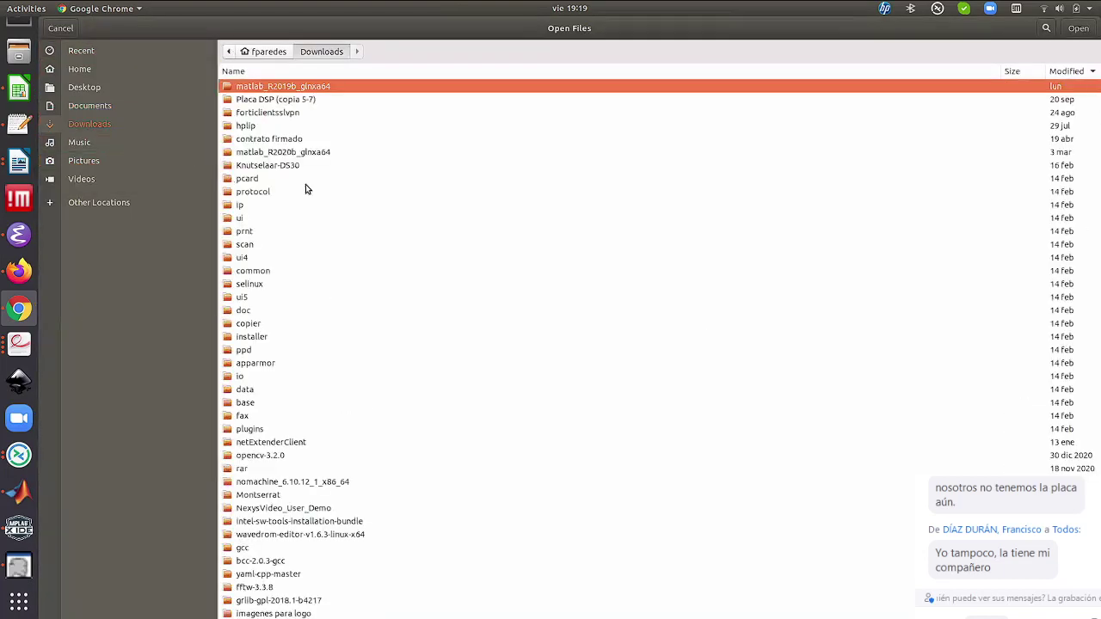
text(K)
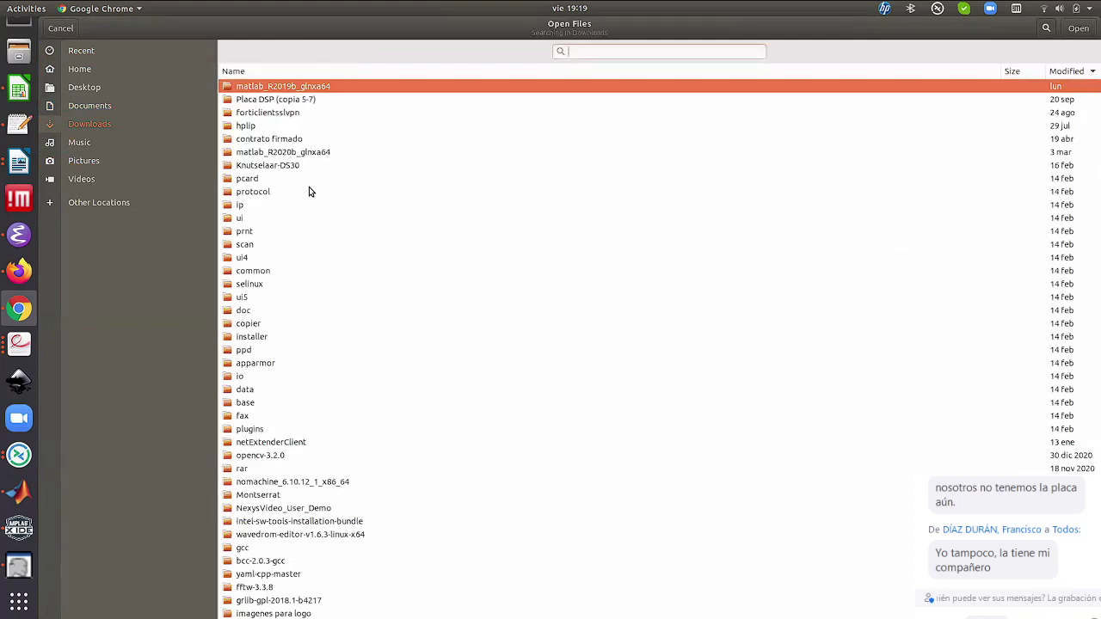
text(n)
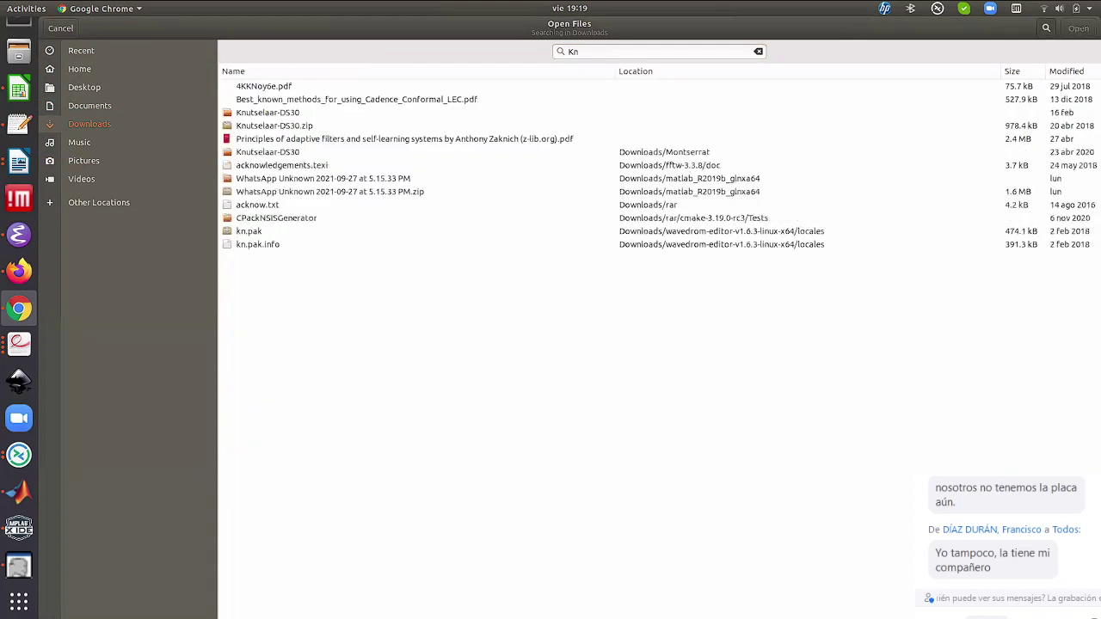
click(273, 126)
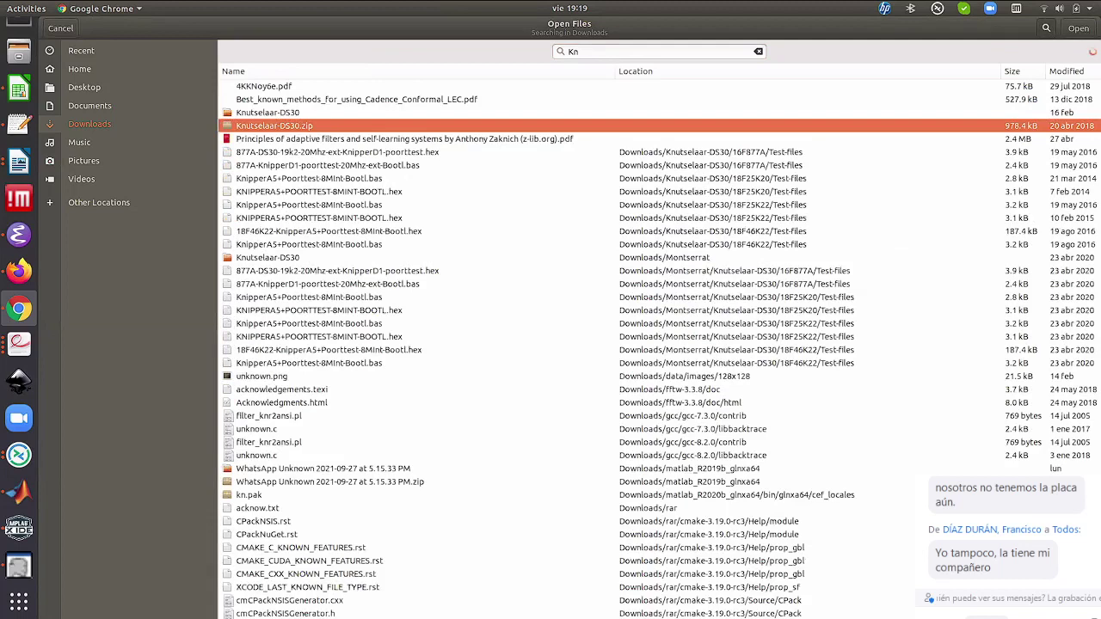
click(1077, 29)
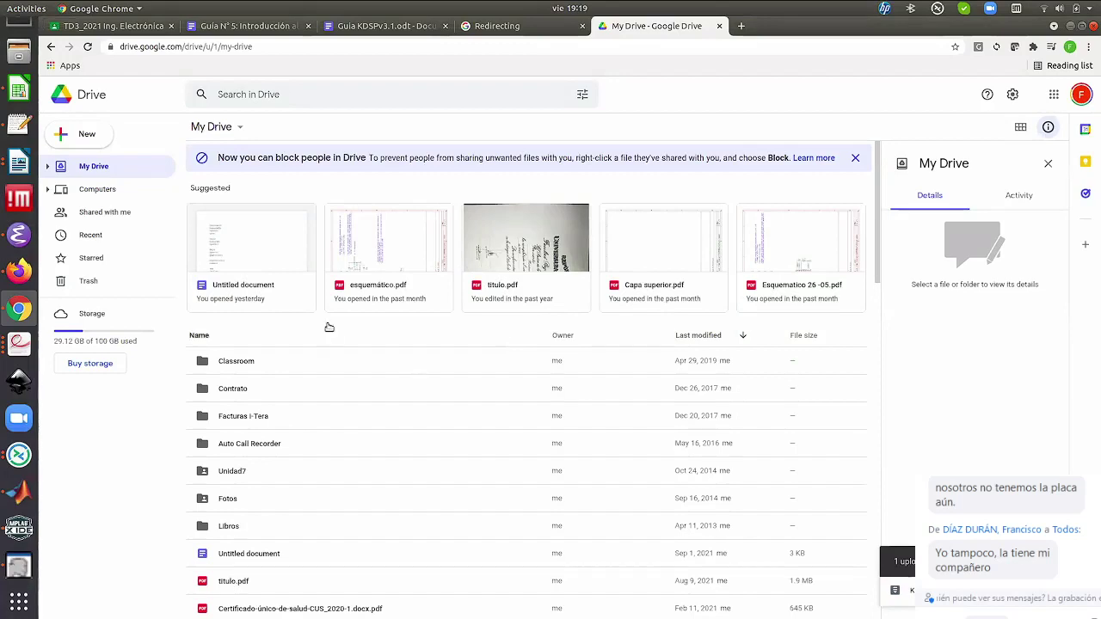
Scroll the Drive file list and select the Classroom folder
scroll(327, 322, down, 3)
scroll(361, 351, up, 3)
click(359, 349)
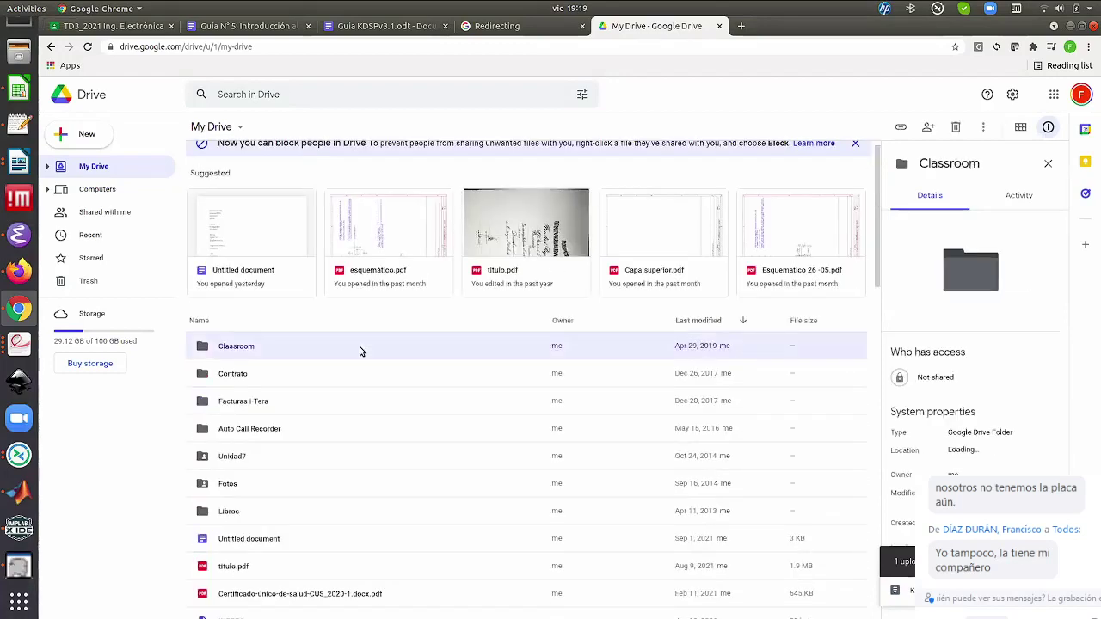
scroll(360, 347, up, 1)
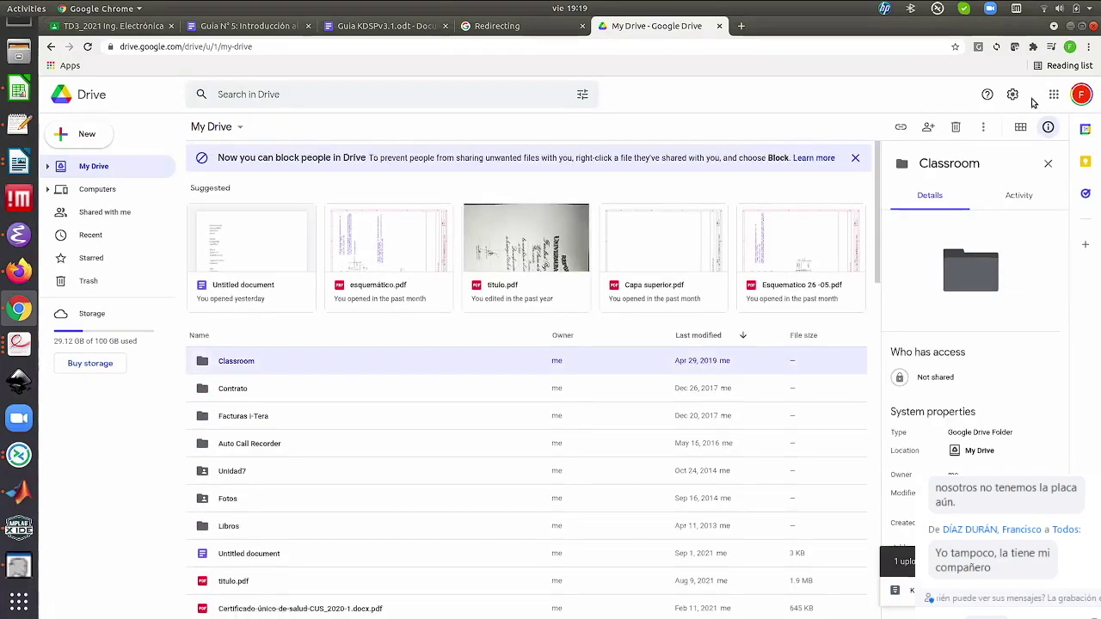
Switch to the other Google account's Drive and start a file upload, then cancel it
click(1078, 101)
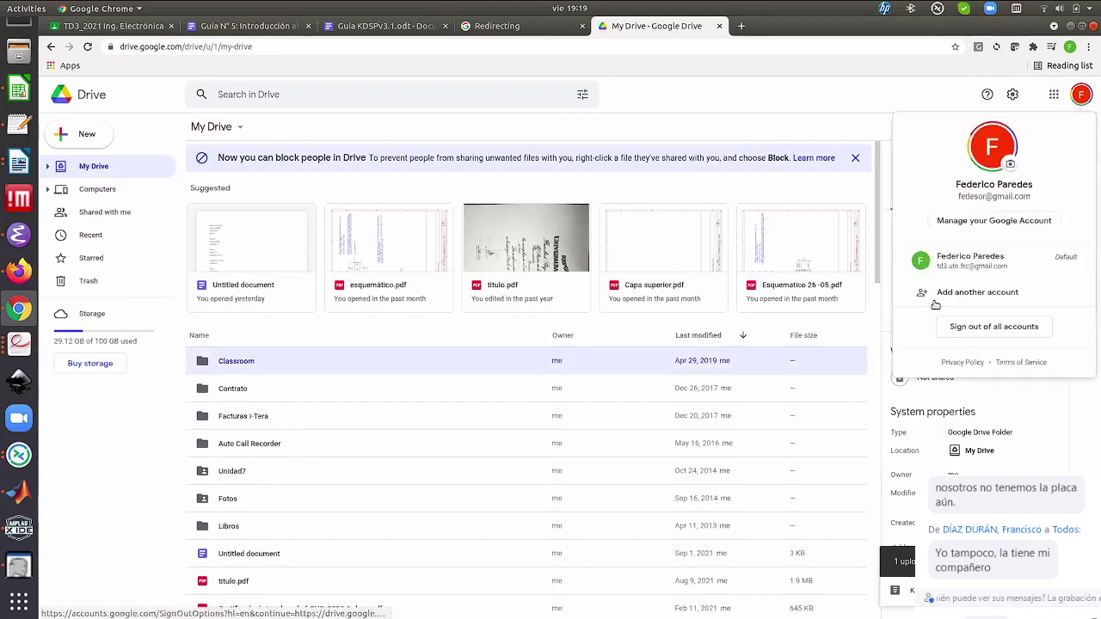
click(967, 264)
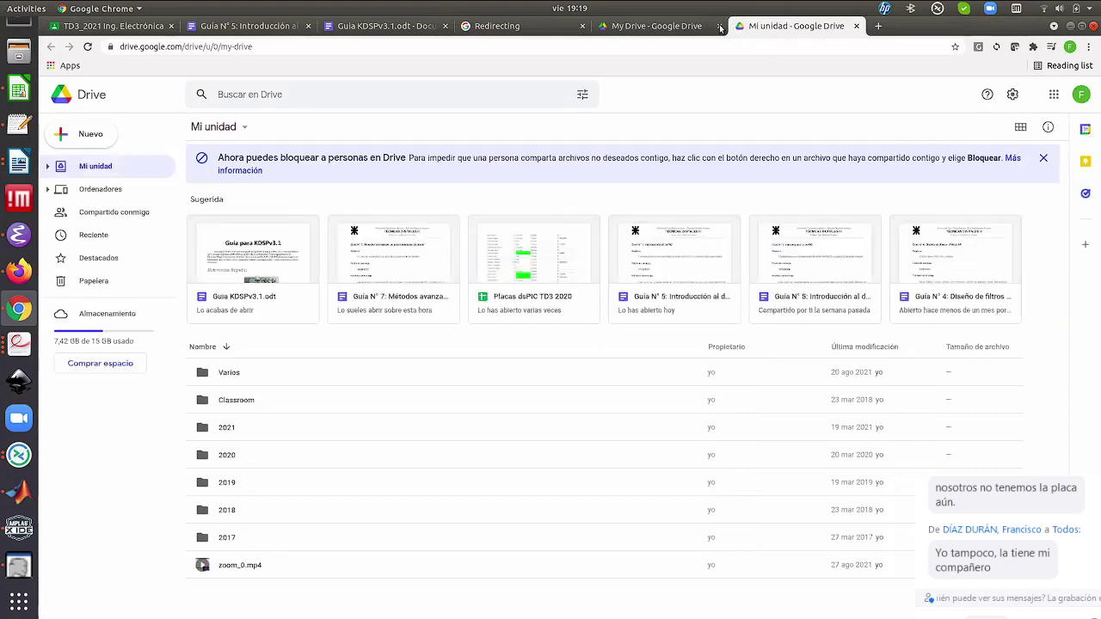
click(91, 136)
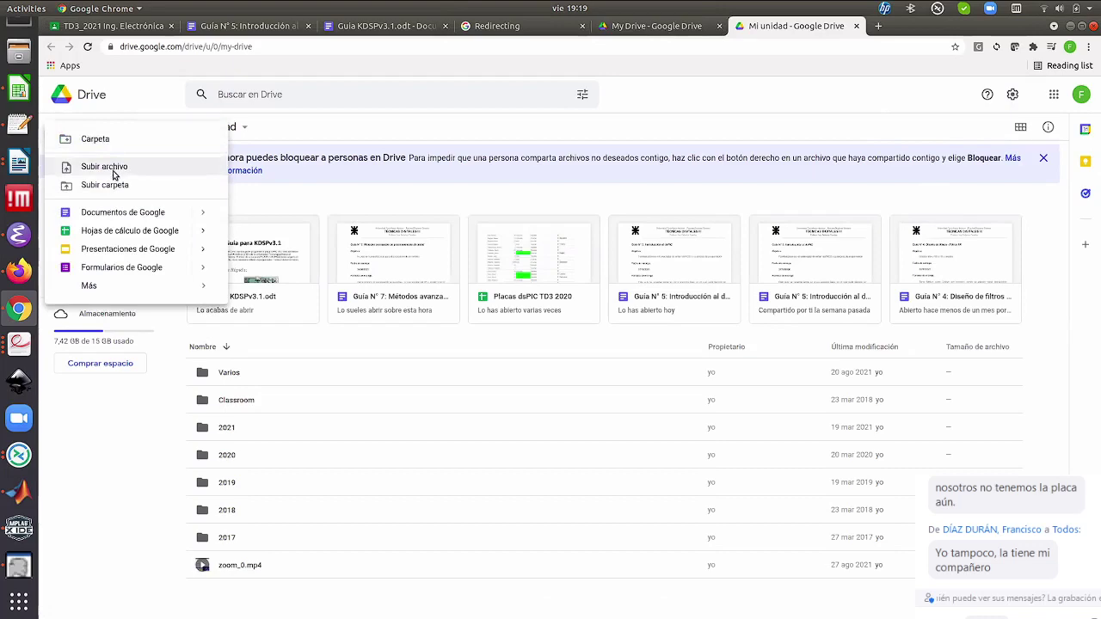
click(112, 169)
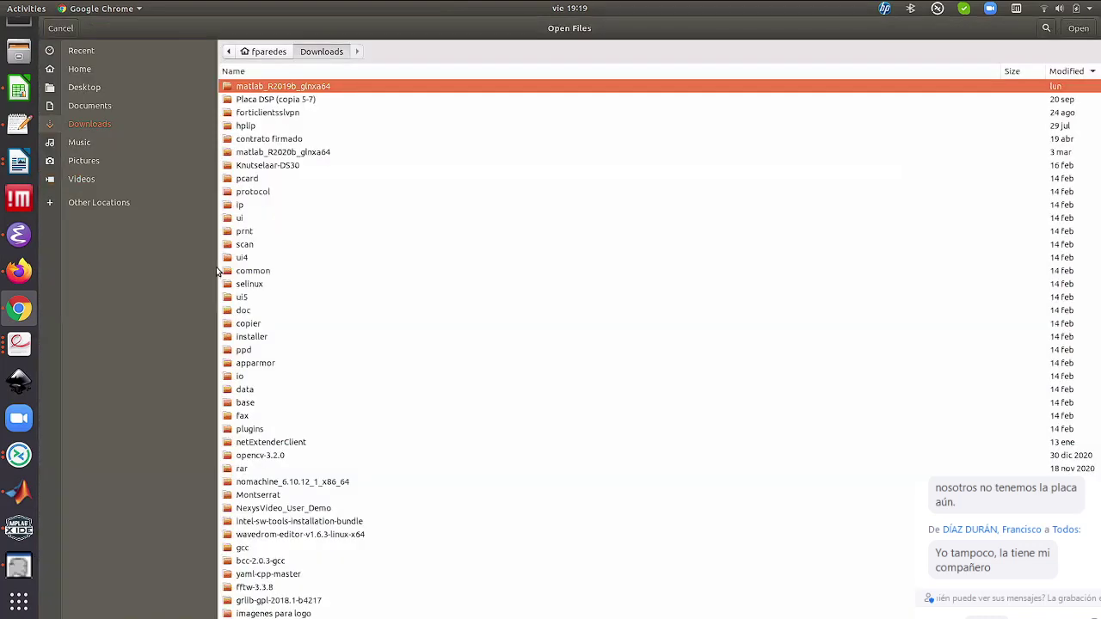
key(k)
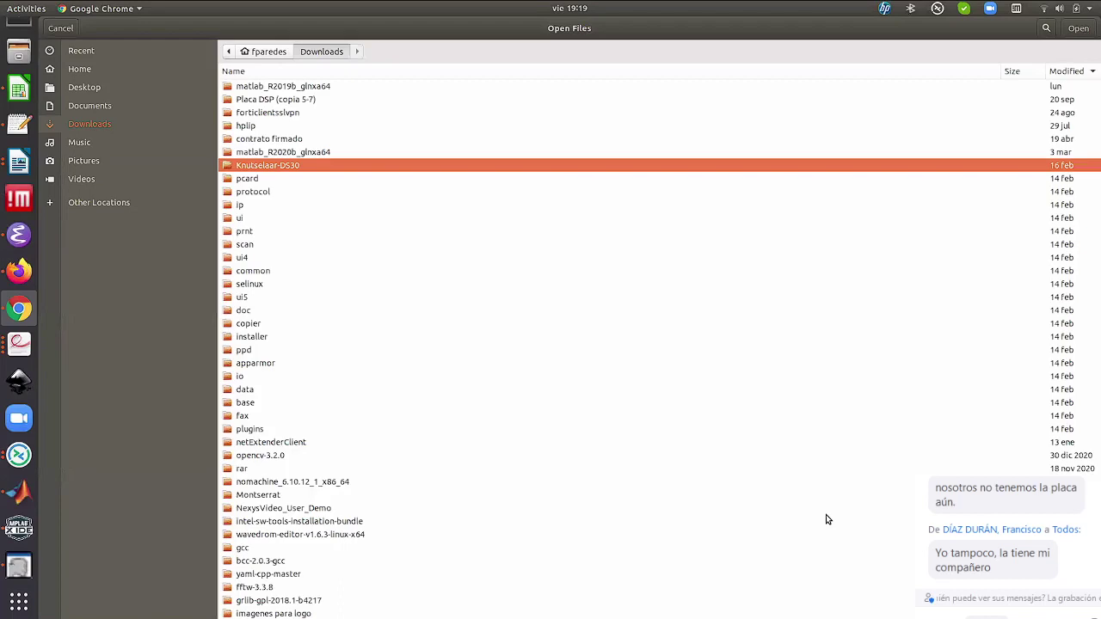
key(Escape)
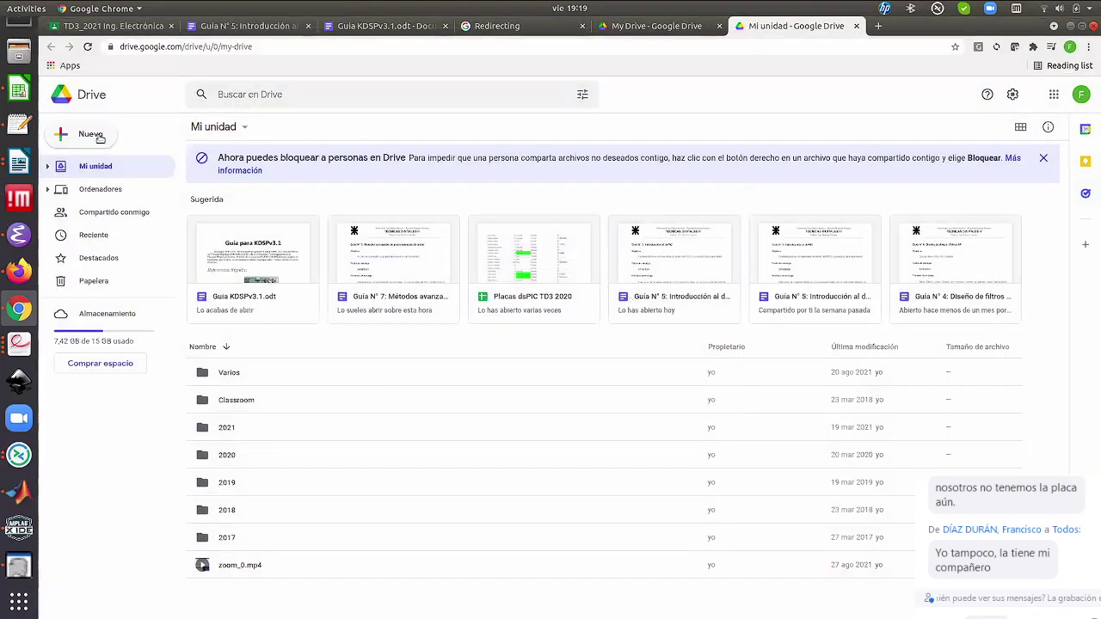
Upload Knutselaar-DS30.zip from Downloads into this account's My Drive
click(94, 136)
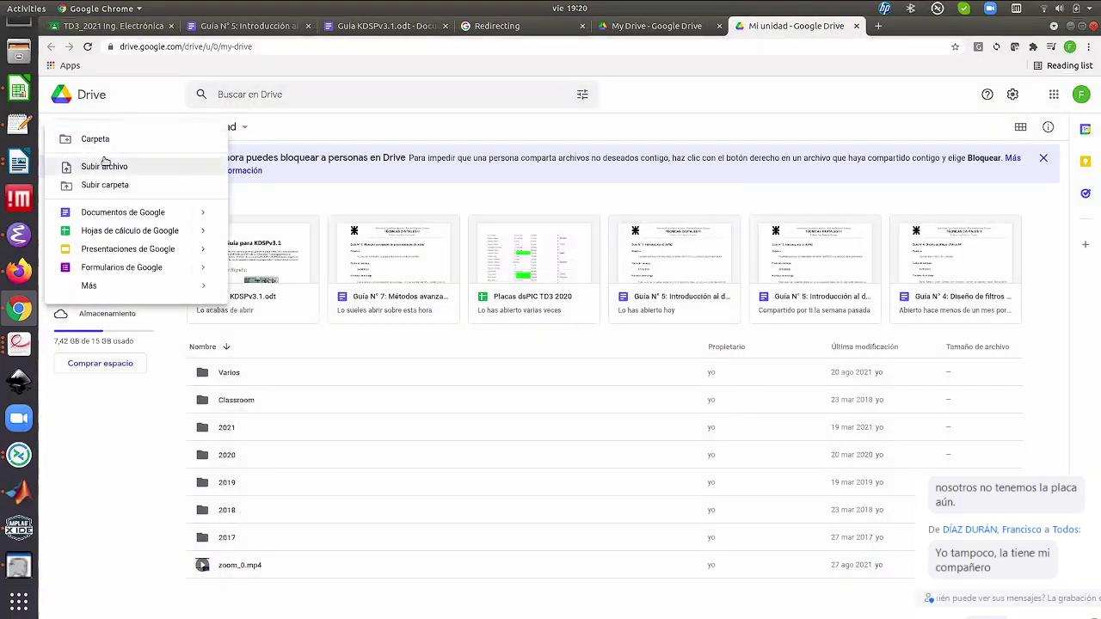
click(104, 159)
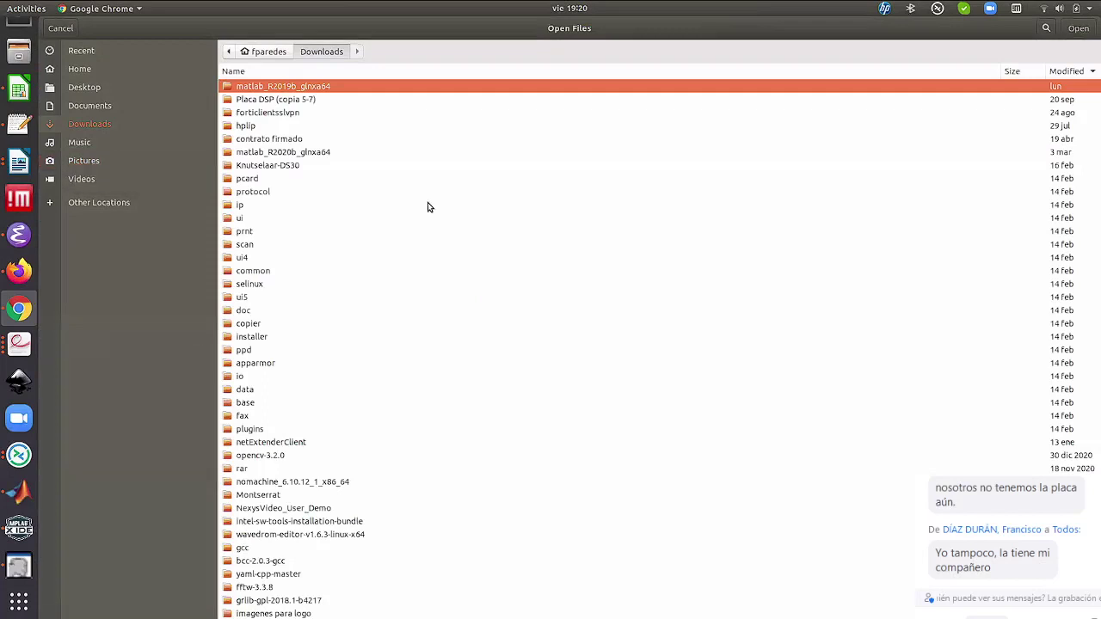
key(k)
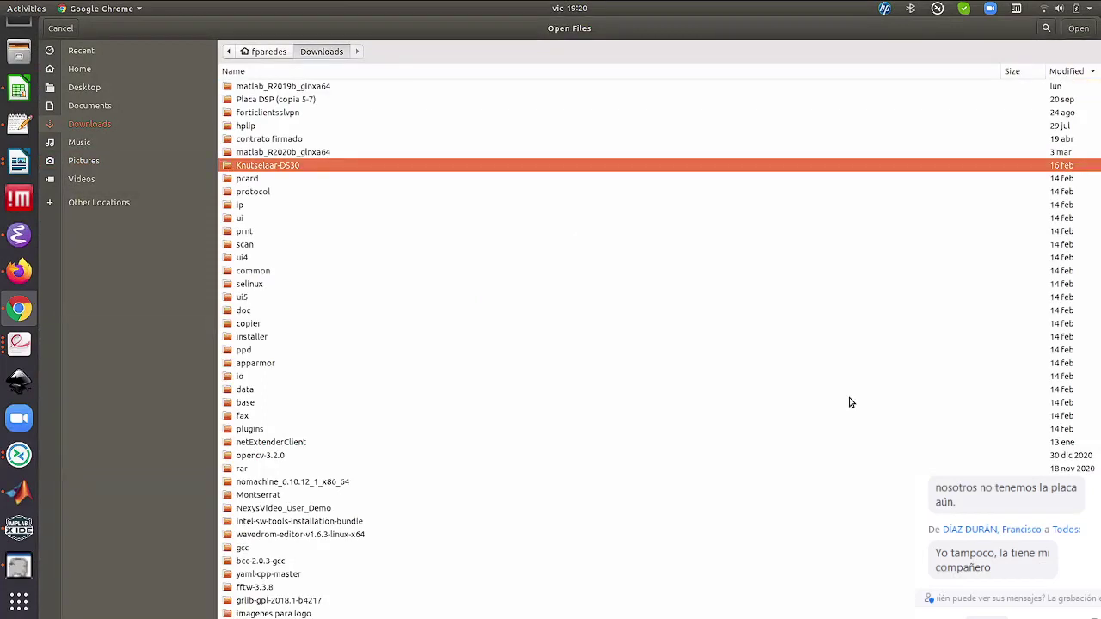
key(Down)
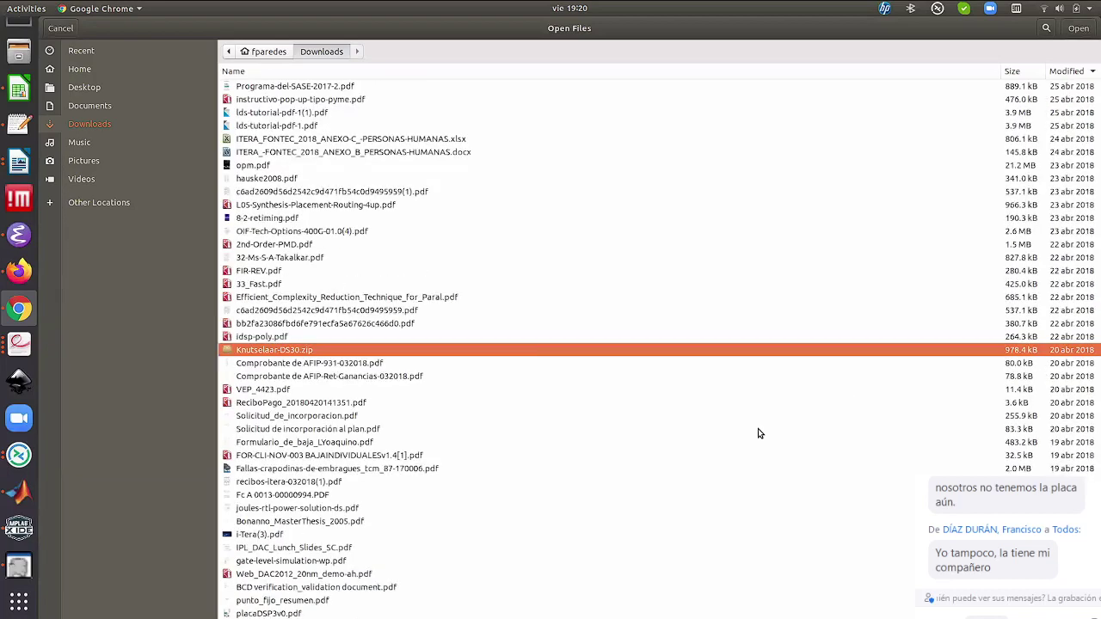
key(Return)
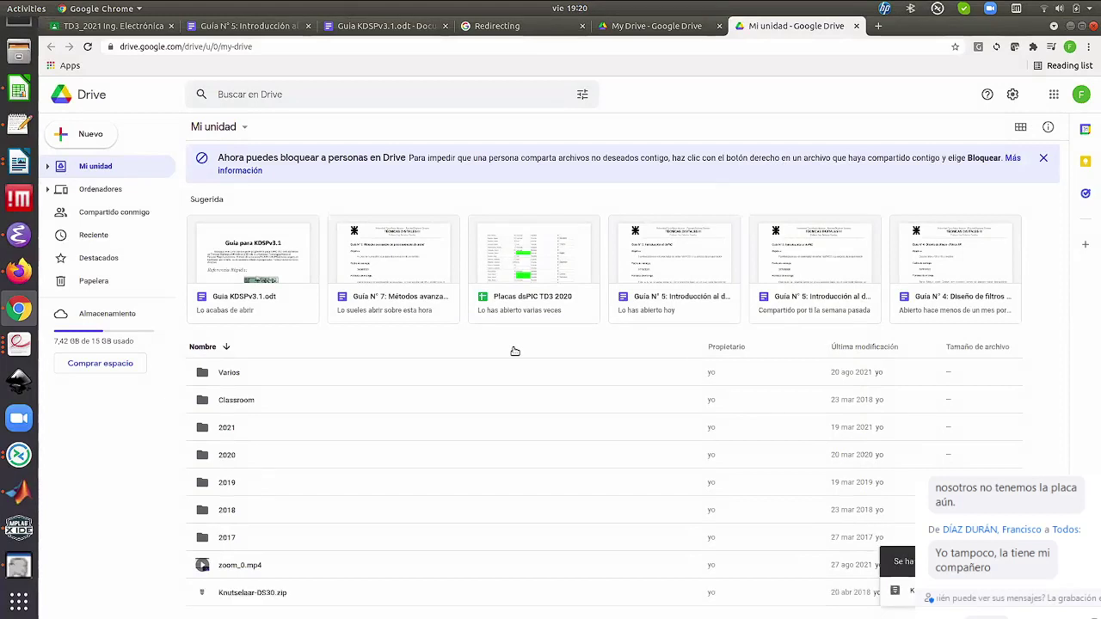
Copy the shareable link of Knutselaar-DS30.zip via Obtener enlace > Copiar enlace
click(253, 592)
right_click(253, 592)
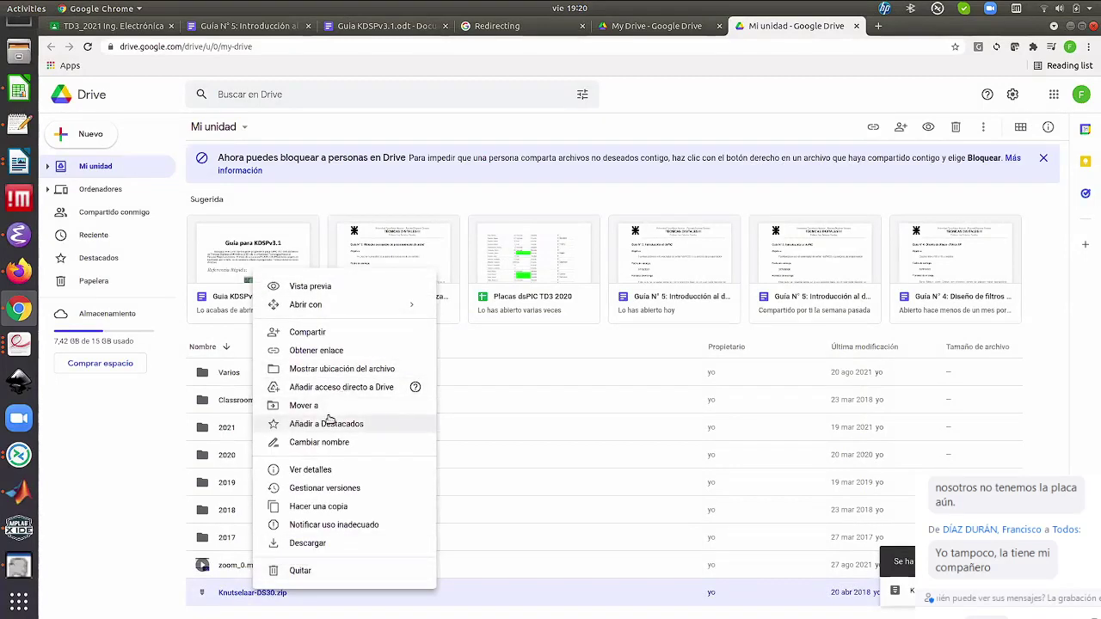
click(302, 351)
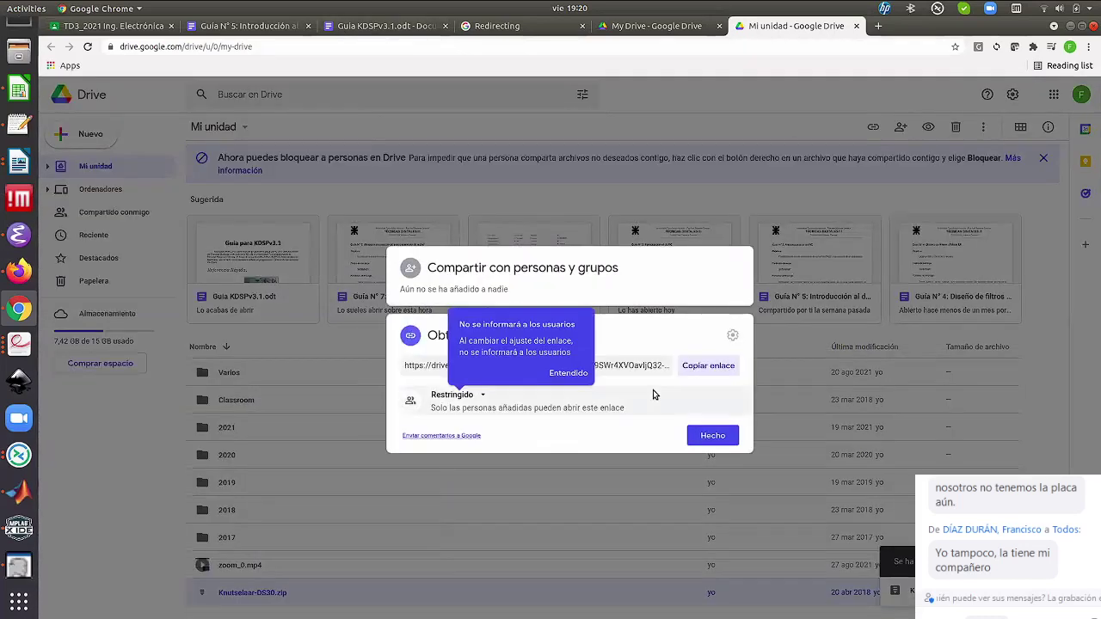
click(703, 370)
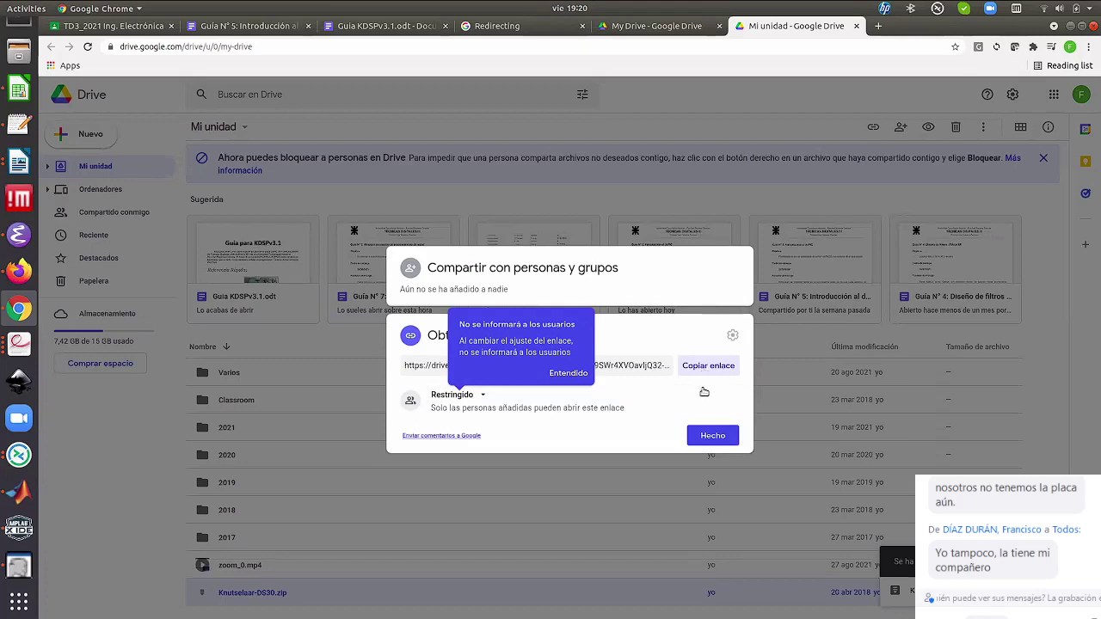
click(710, 440)
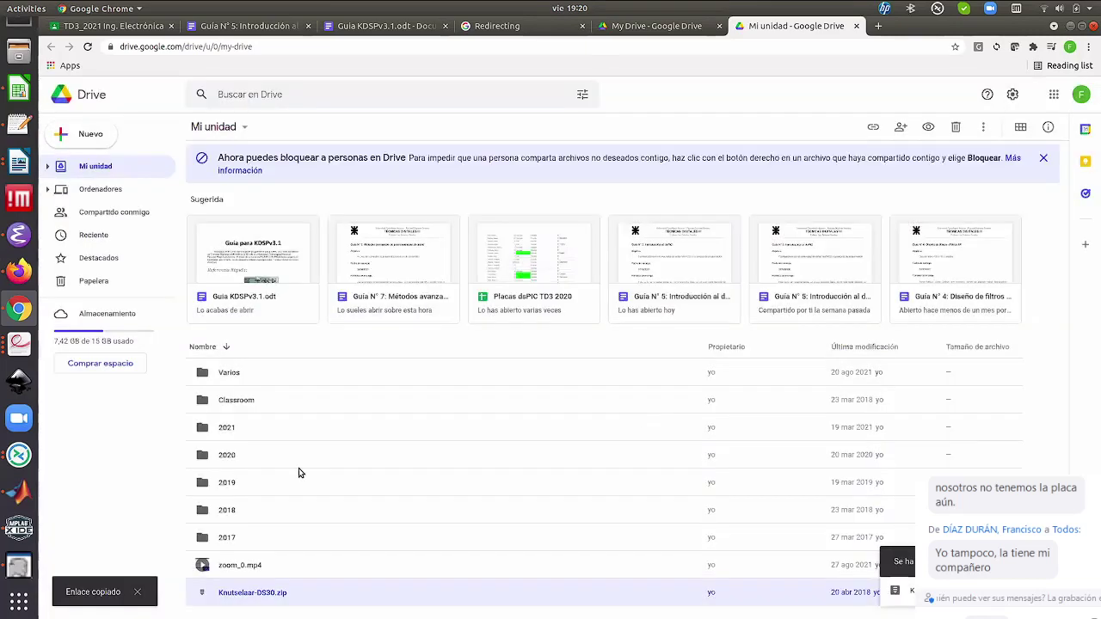
Share the zip with 'cualquier persona con el enlace' and return to the KDSPv3.1 guide
right_click(256, 599)
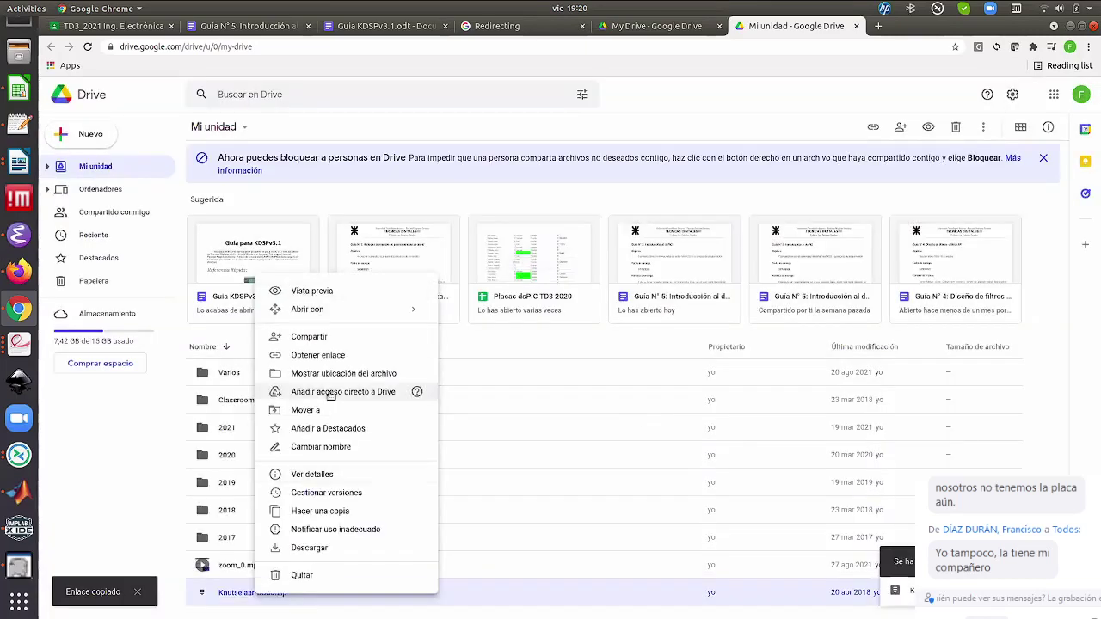
click(323, 338)
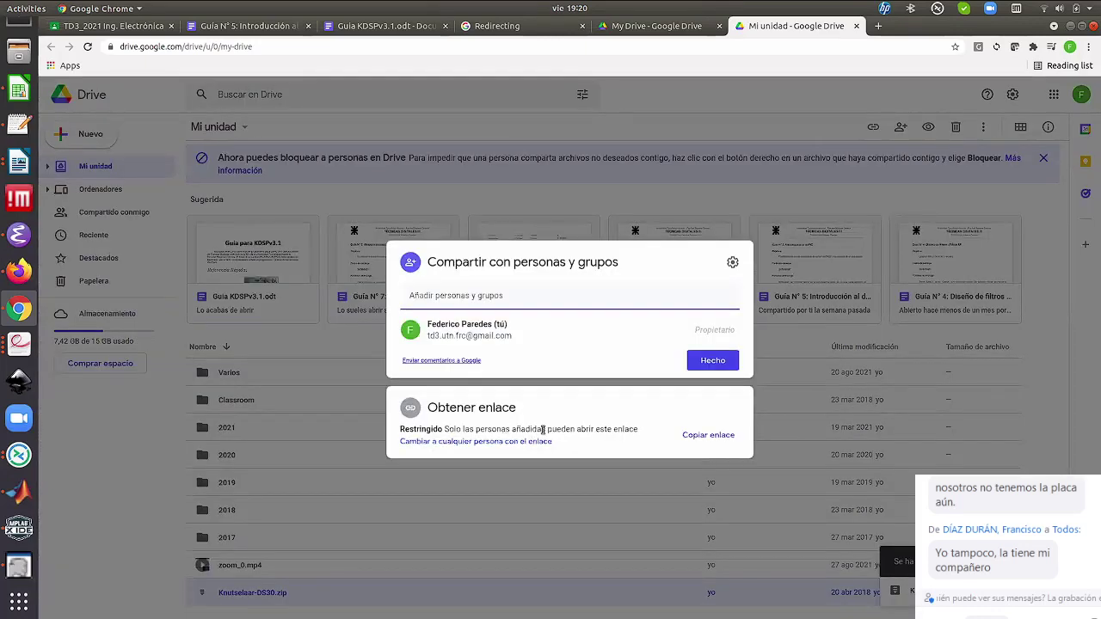
click(491, 441)
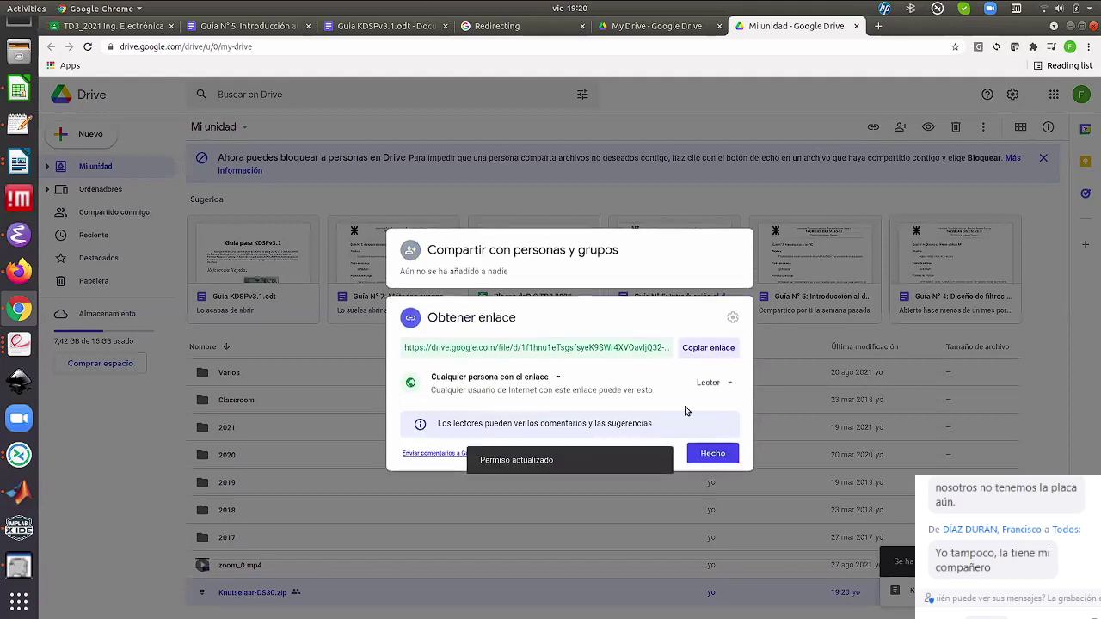
click(335, 30)
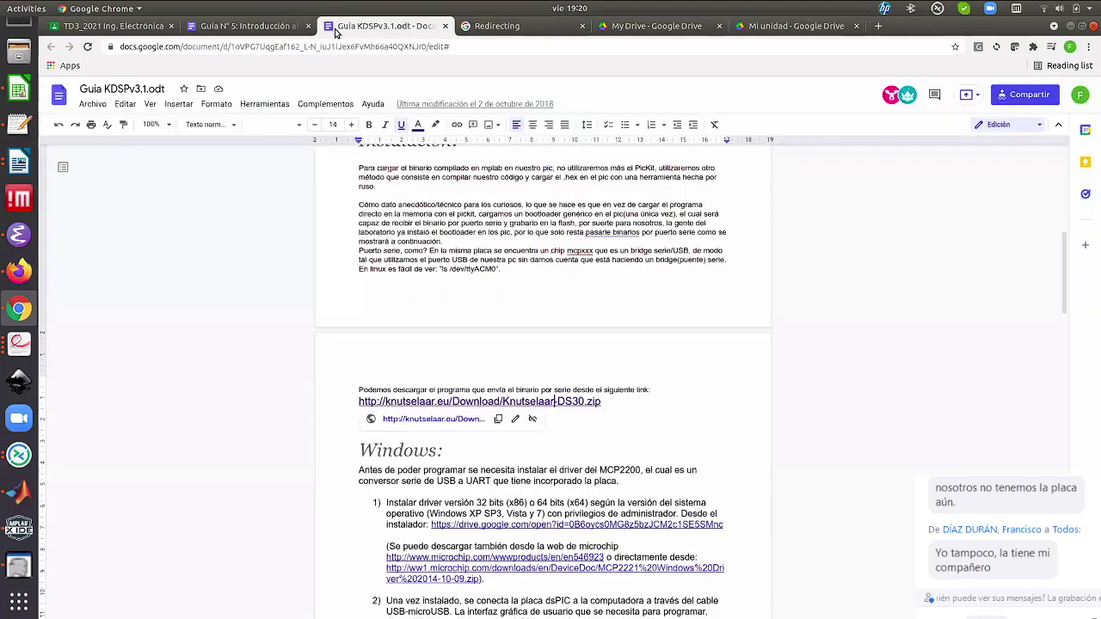
Paste the Drive link on a new line after 'siguiente link:' and remove the old knutselaar.eu link
click(655, 392)
key(Return)
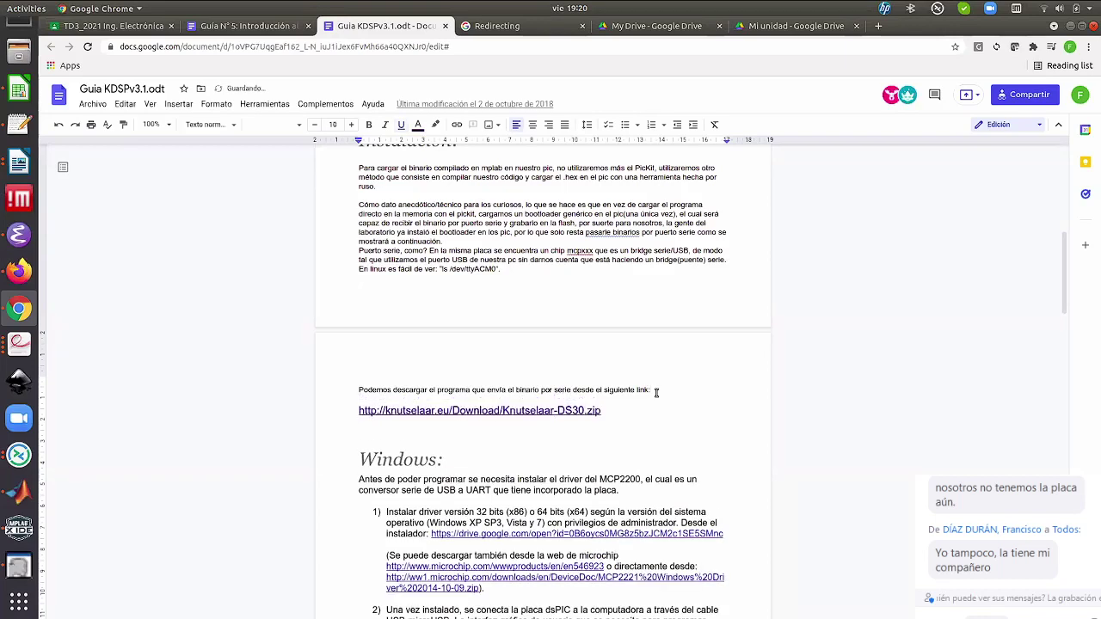
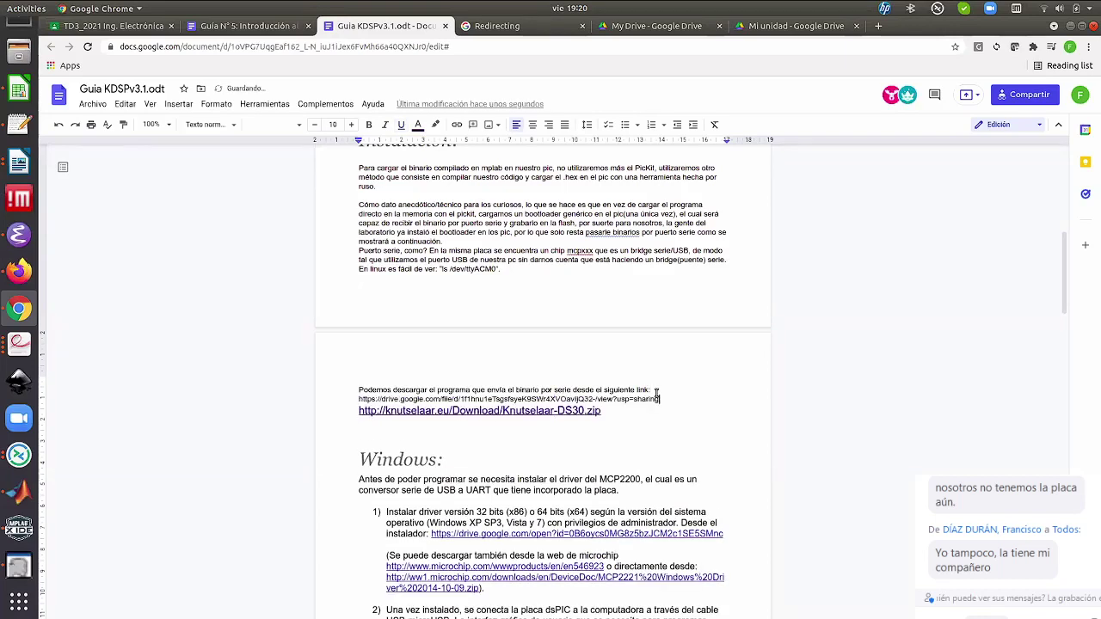
key(shift+Home)
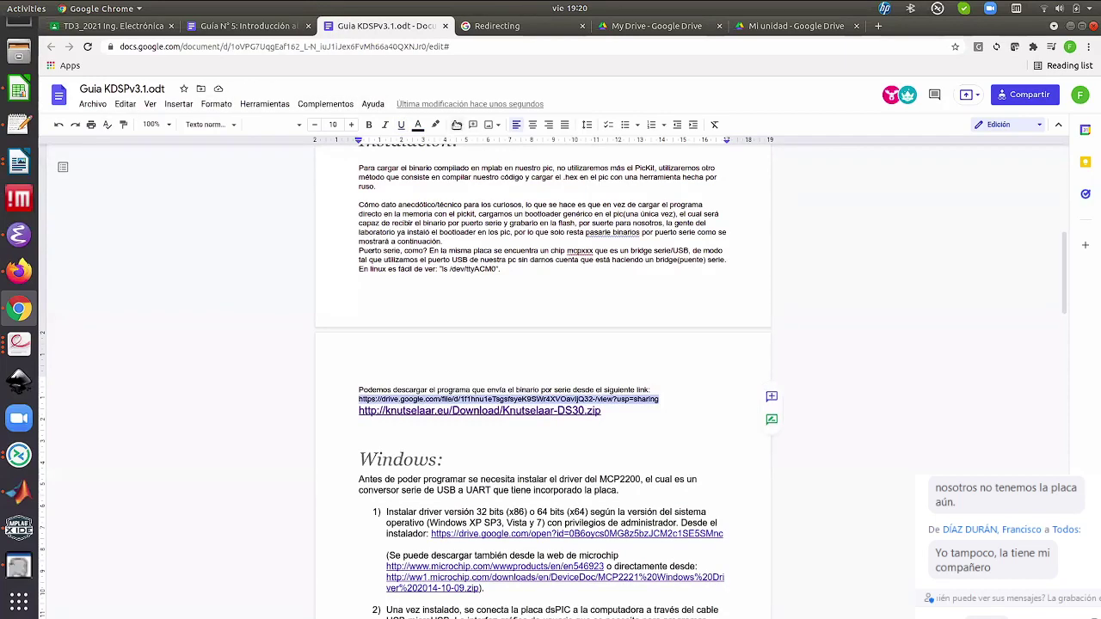
click(457, 125)
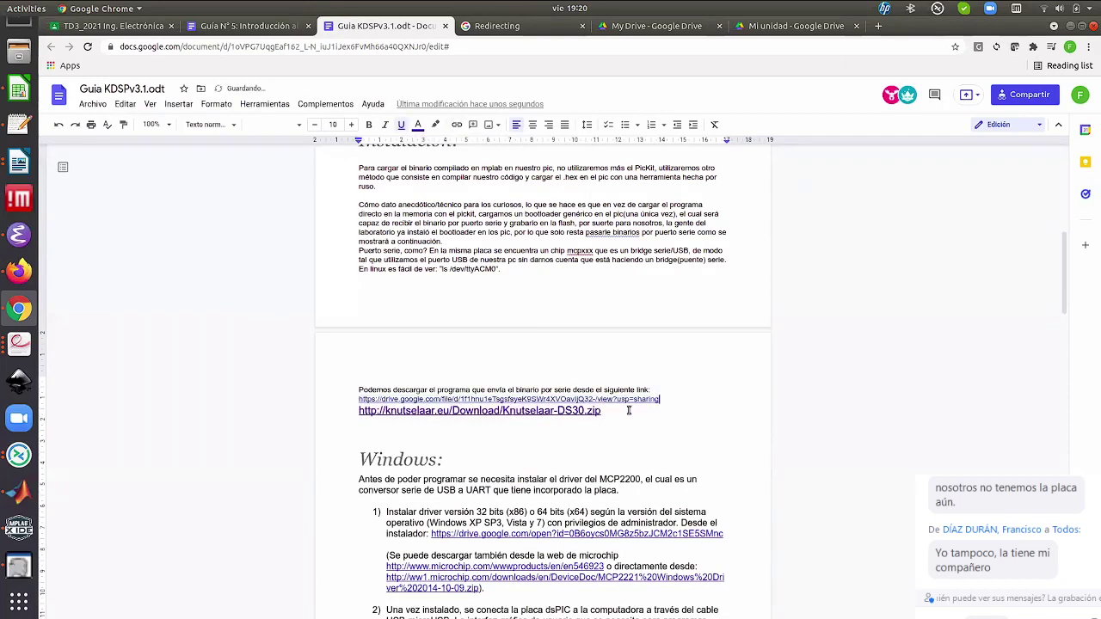
key(ctrl+z)
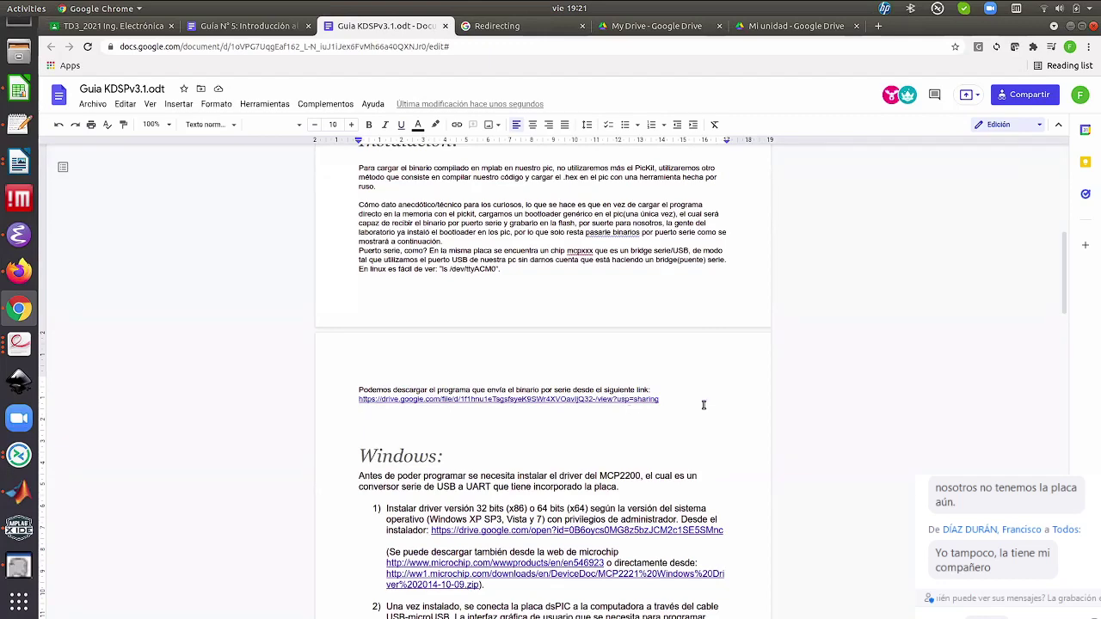
scroll(636, 405, down, 1)
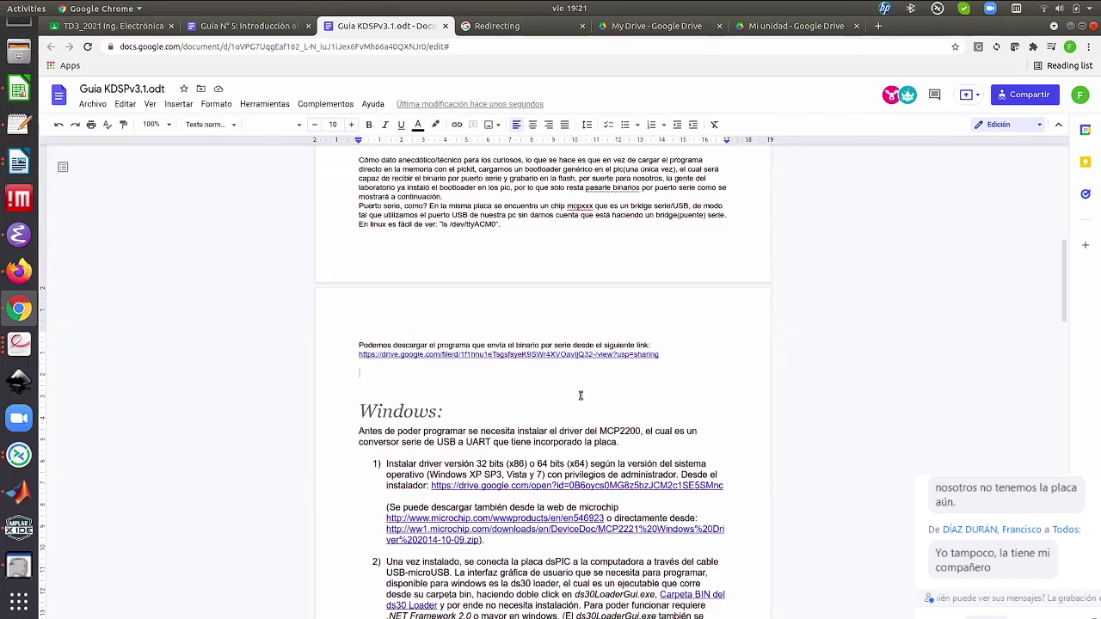
scroll(471, 434, down, 2)
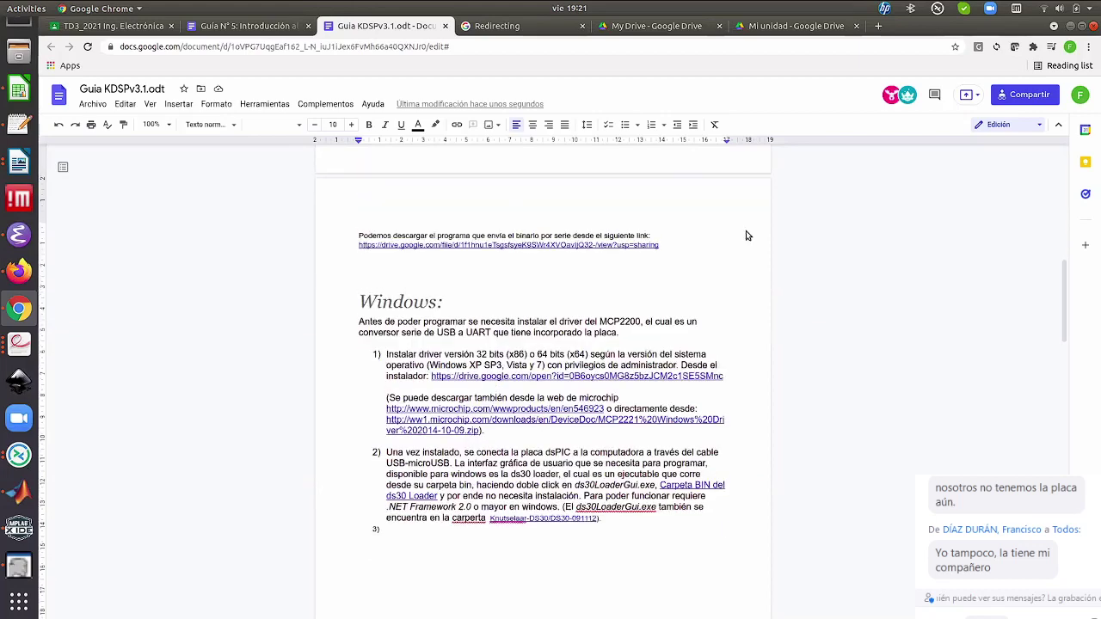
Search 'driver mcp2200' in a new tab and scroll through the Microchip driver results
click(878, 26)
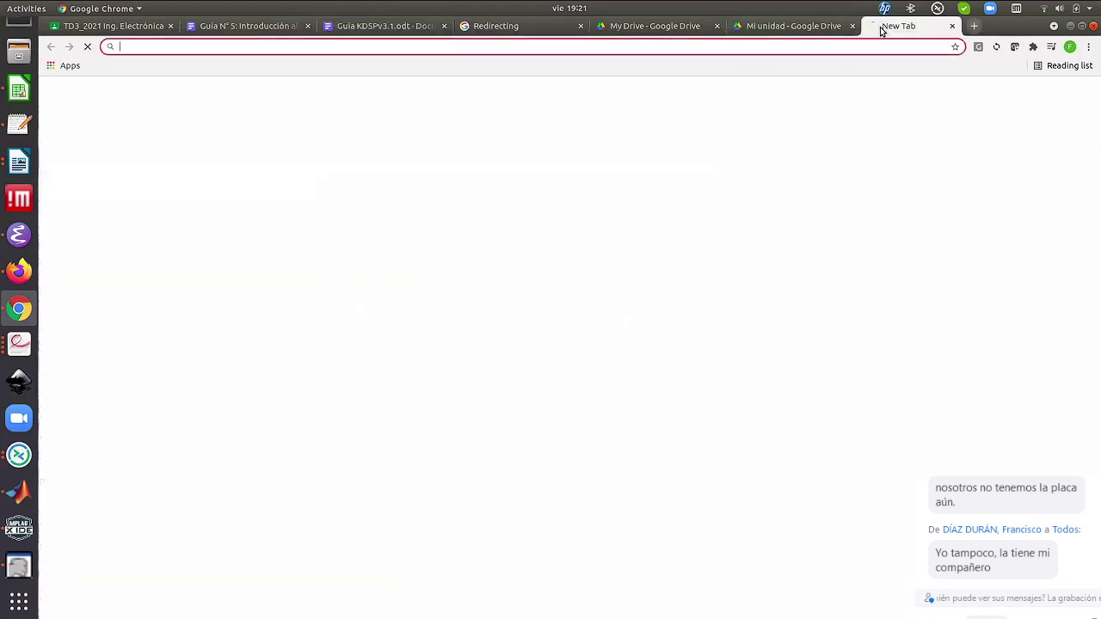
text(driver)
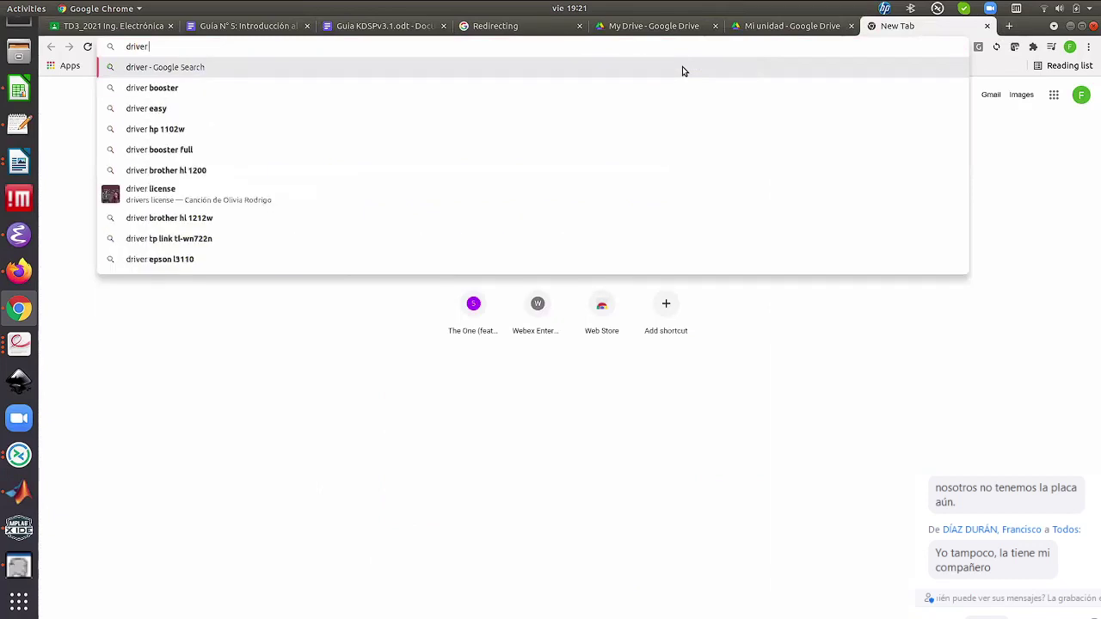
text( mcp2200)
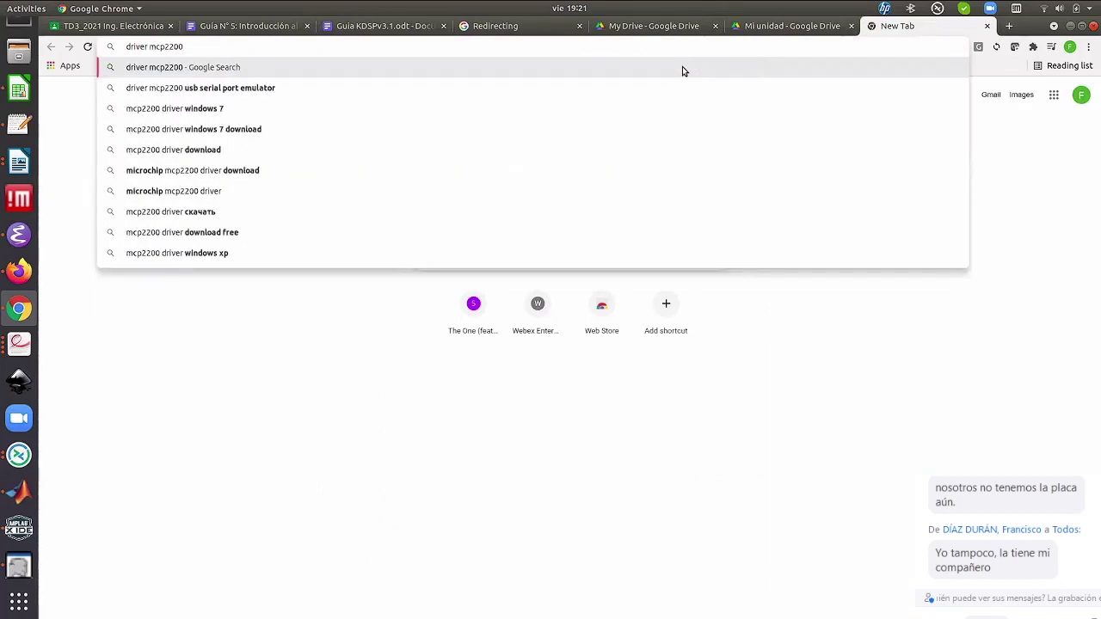
key(Return)
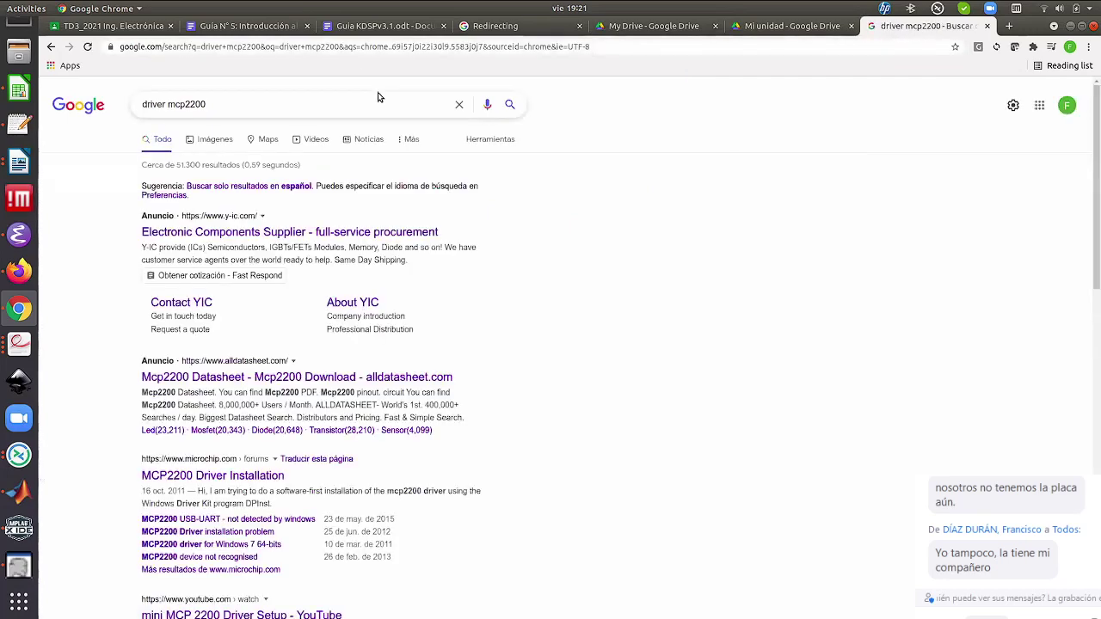
scroll(379, 98, down, 3)
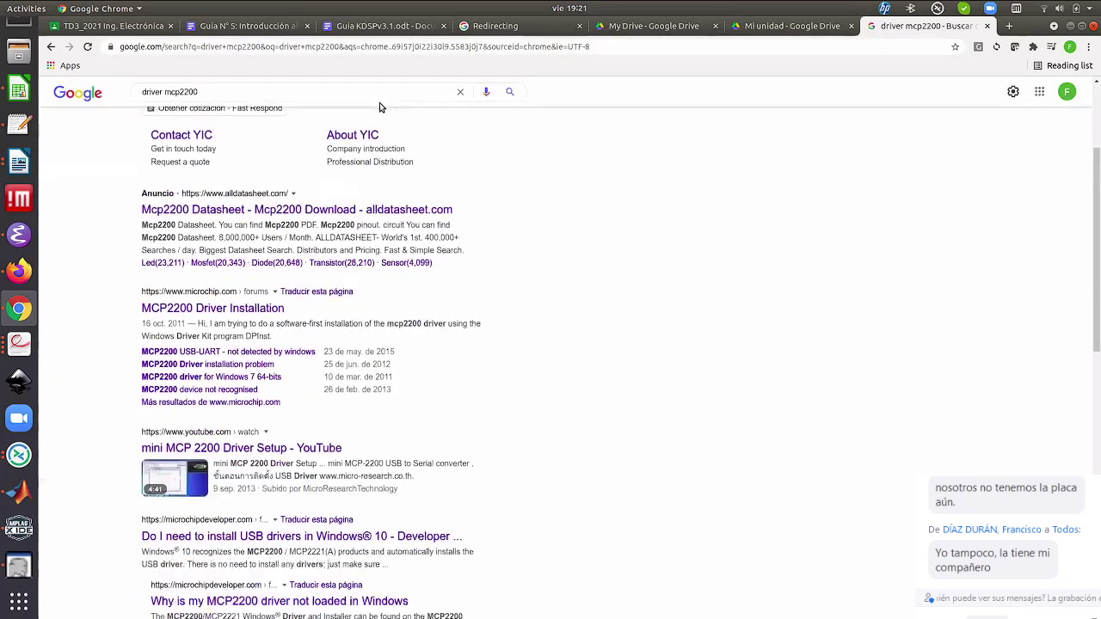
scroll(380, 107, down, 1)
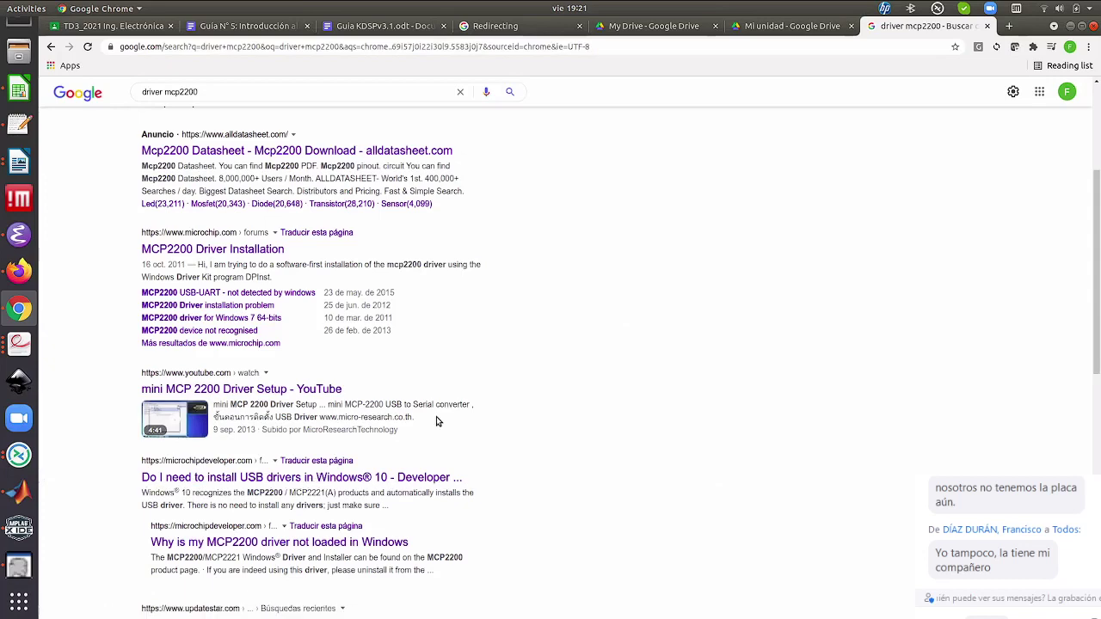
scroll(436, 421, down, 1)
scroll(436, 421, down, 2)
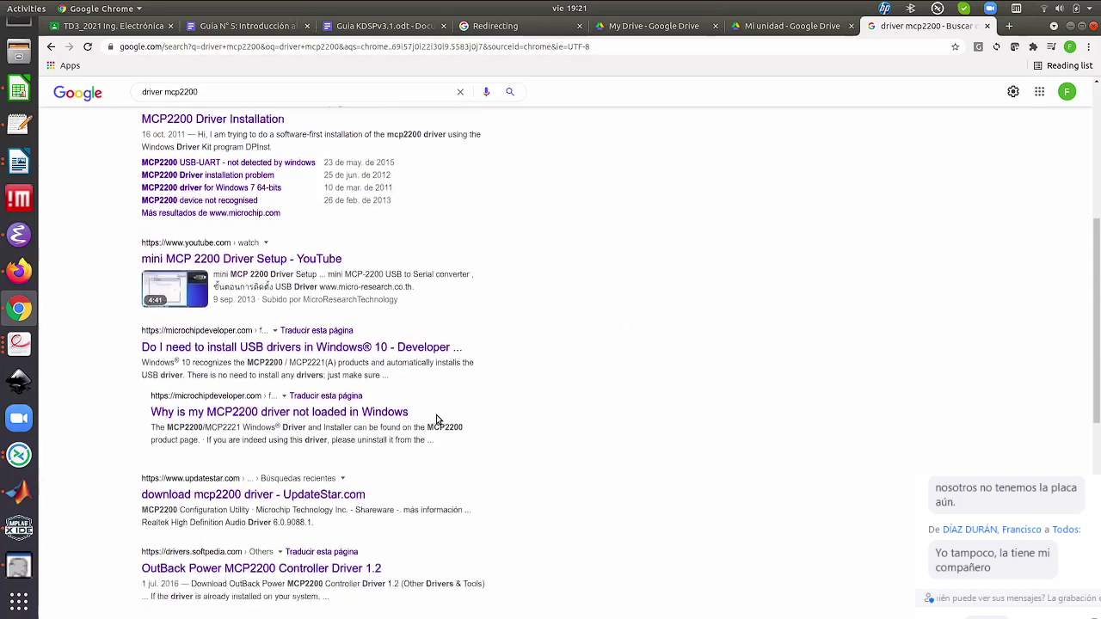